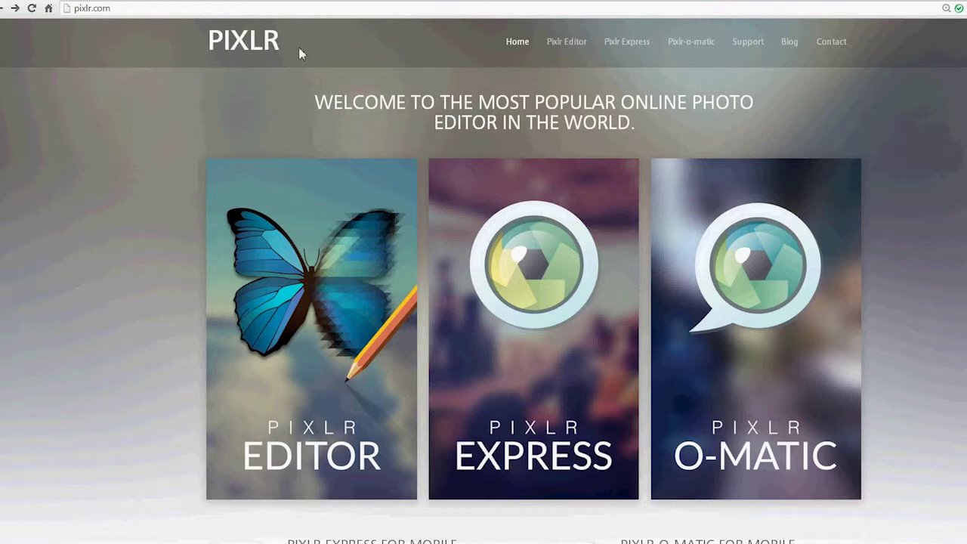
- Launch Pixlr Editor and create a transparent 800 × 100 px image named 'Branding Transparent - black'
click(324, 303)
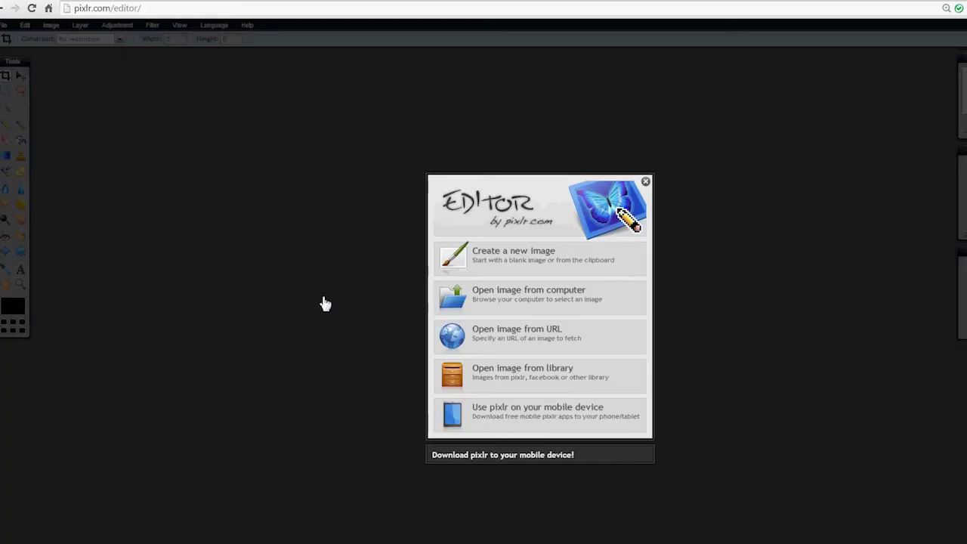
click(507, 257)
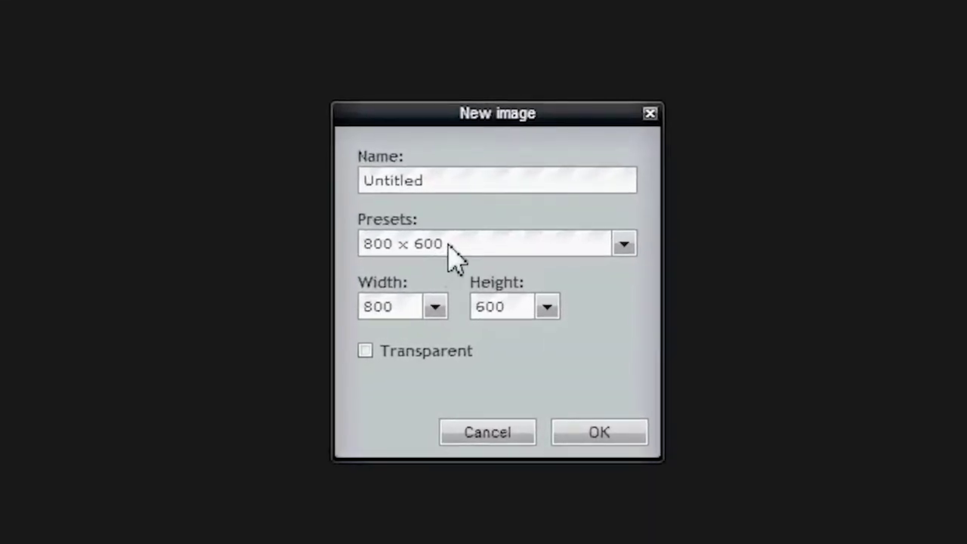
drag(425, 179, 350, 190)
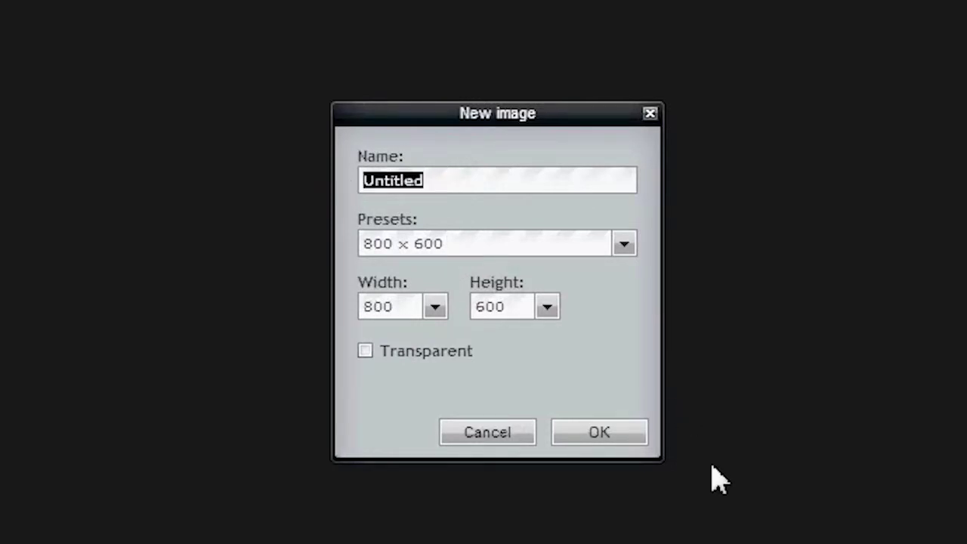
text(B)
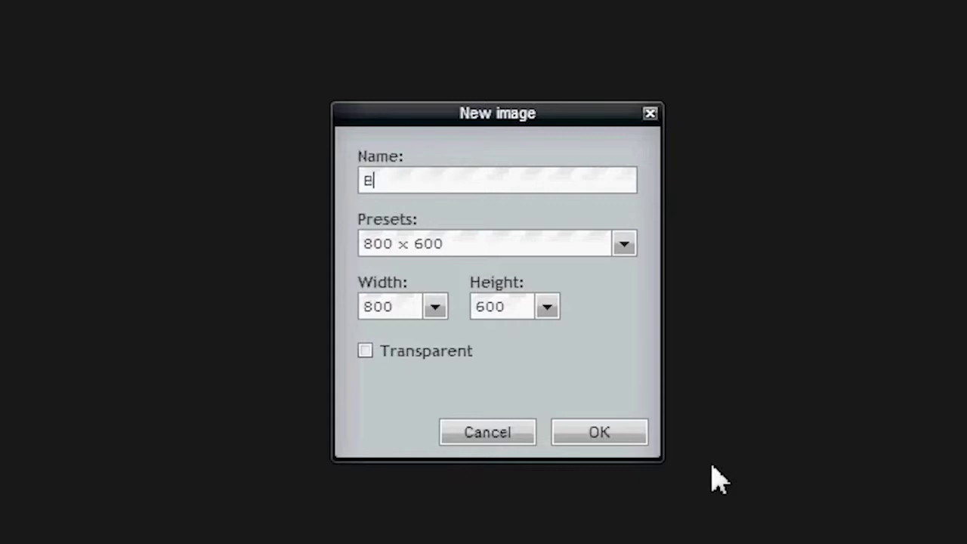
text(randing )
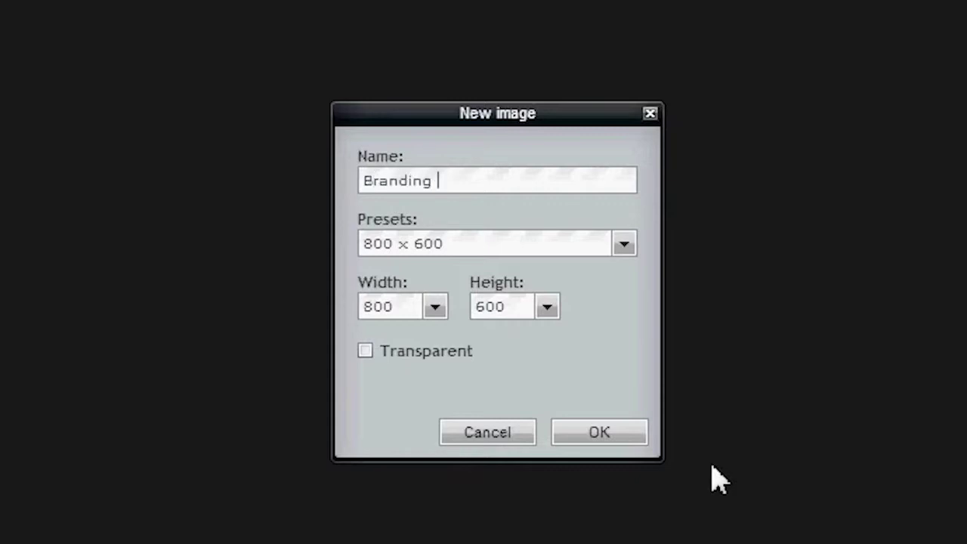
text(Transparent)
key(BackSpace)
text(ent)
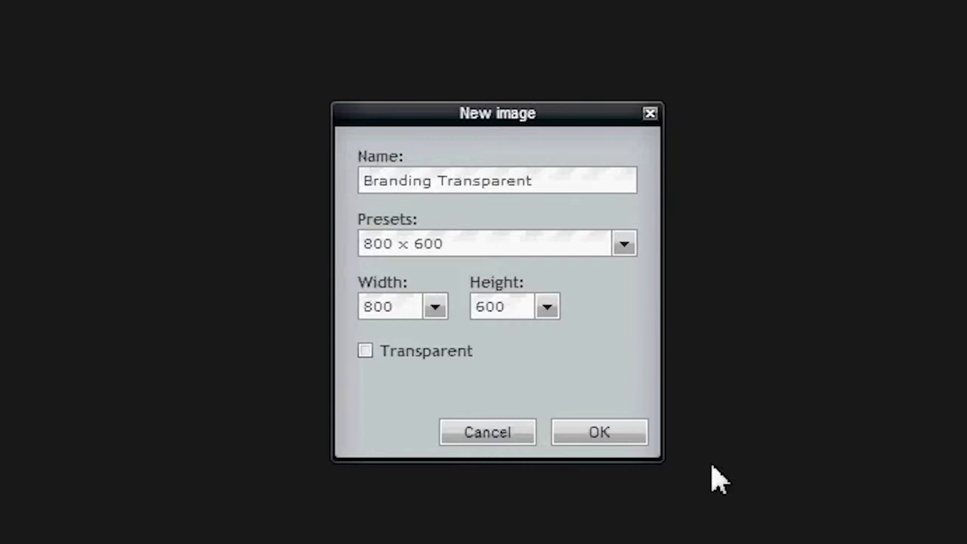
text( - black)
drag(526, 312, 451, 306)
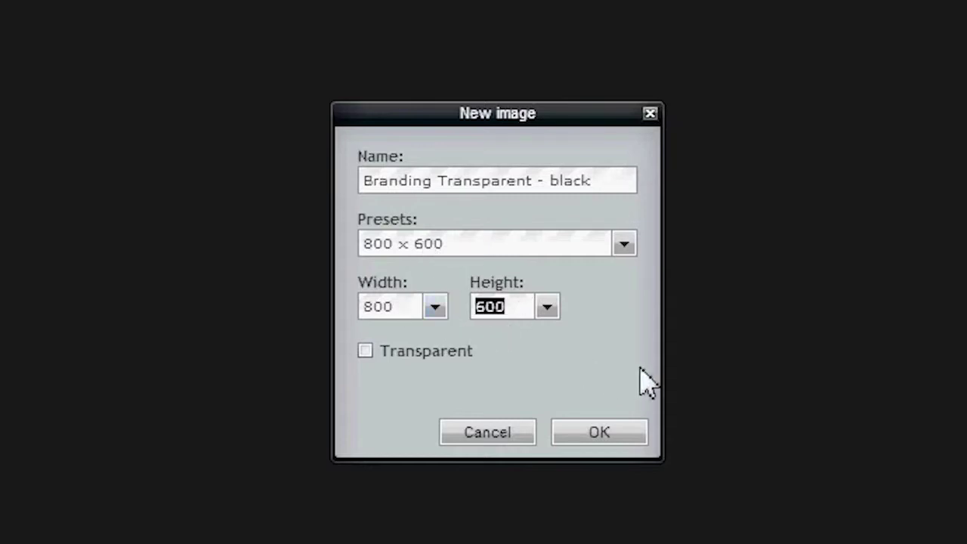
text(100)
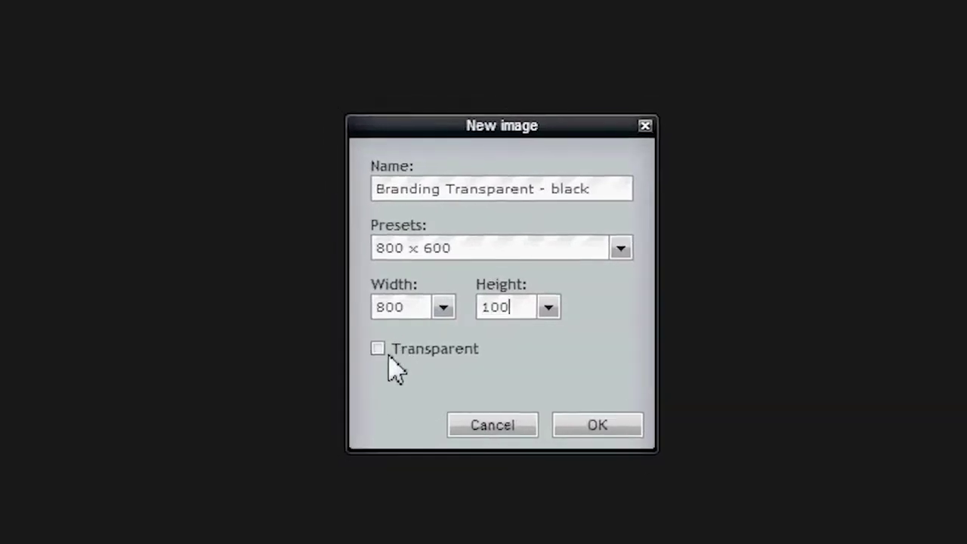
click(379, 349)
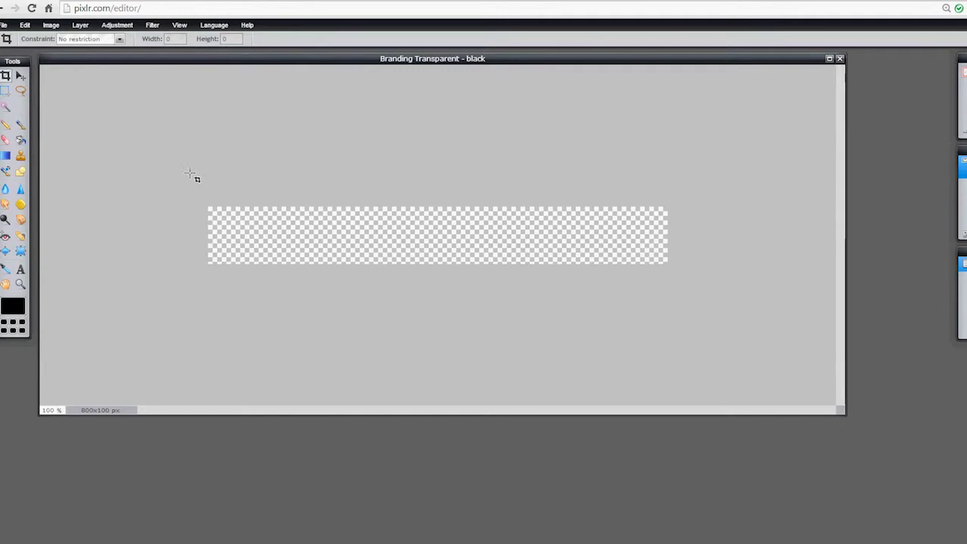
- Select the Move tool and open SHINY-Logo-eEdge-230x90 from the sample pics folder
click(21, 77)
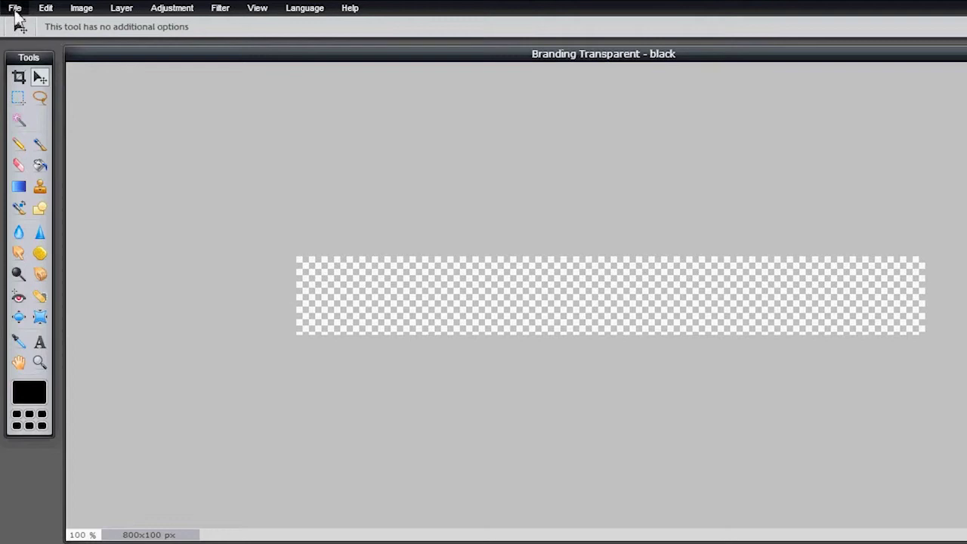
click(15, 9)
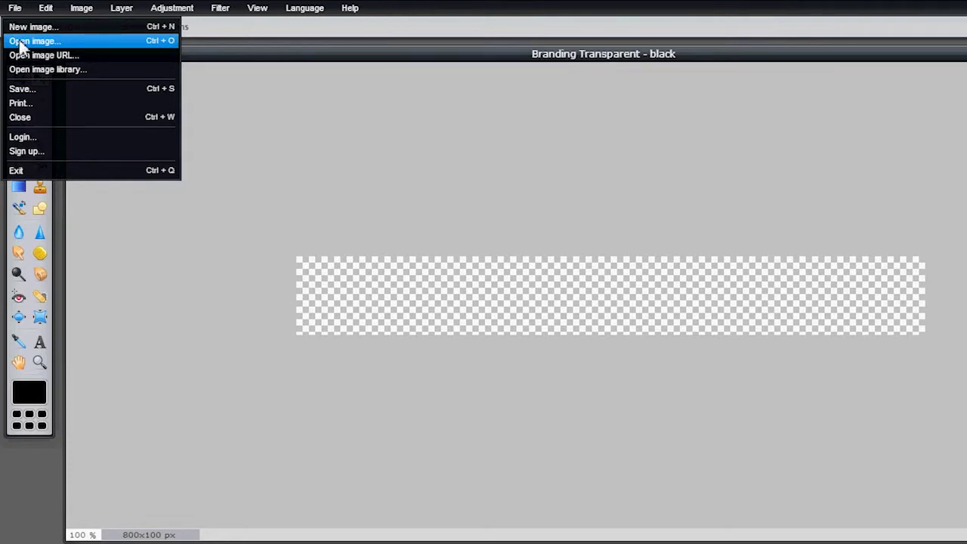
click(30, 41)
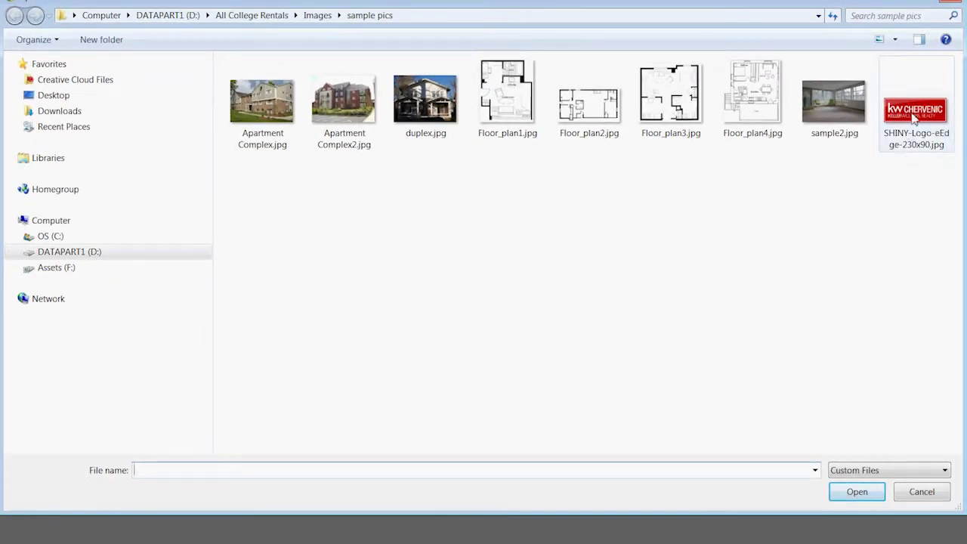
mouse_move(914, 118)
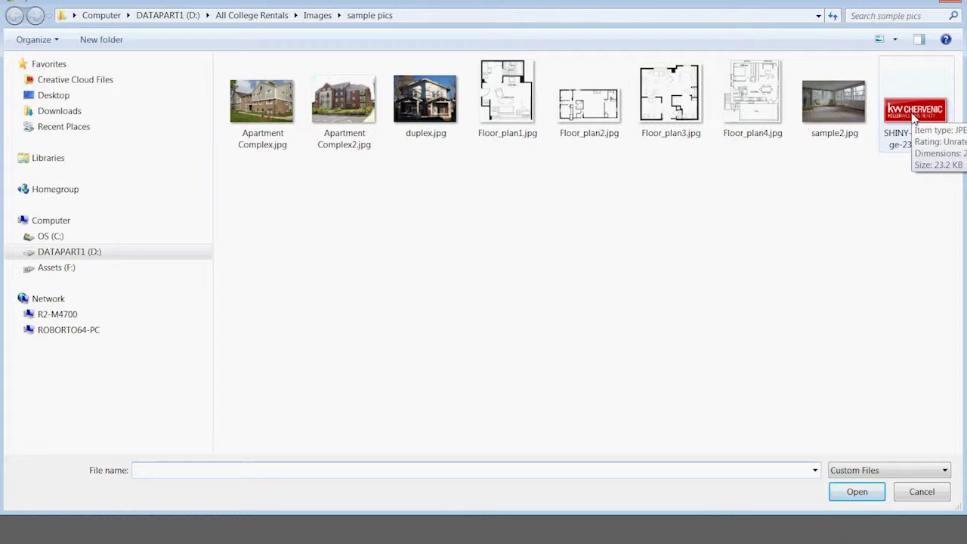
double_click(914, 115)
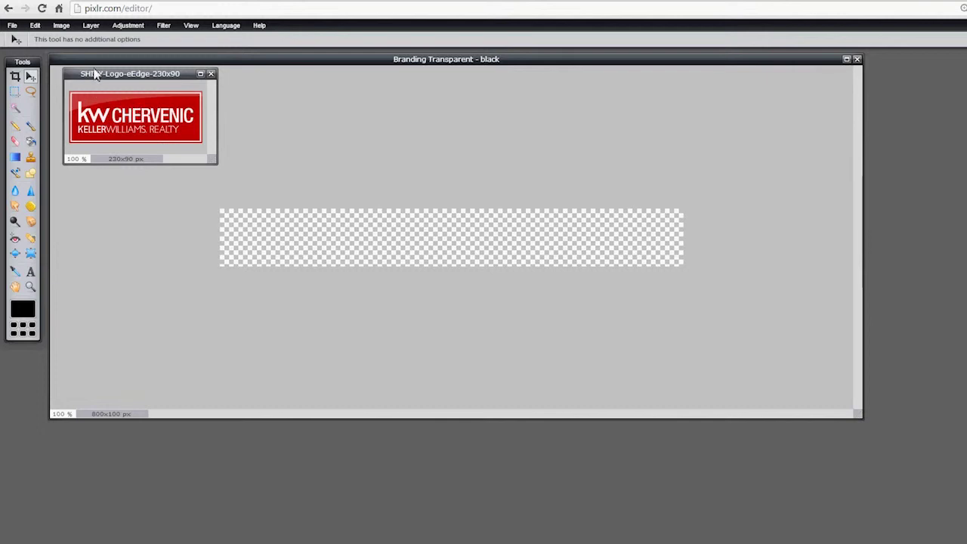
- Drag the logo's layer into the banner and align it at the banner's left end
drag(99, 74, 608, 128)
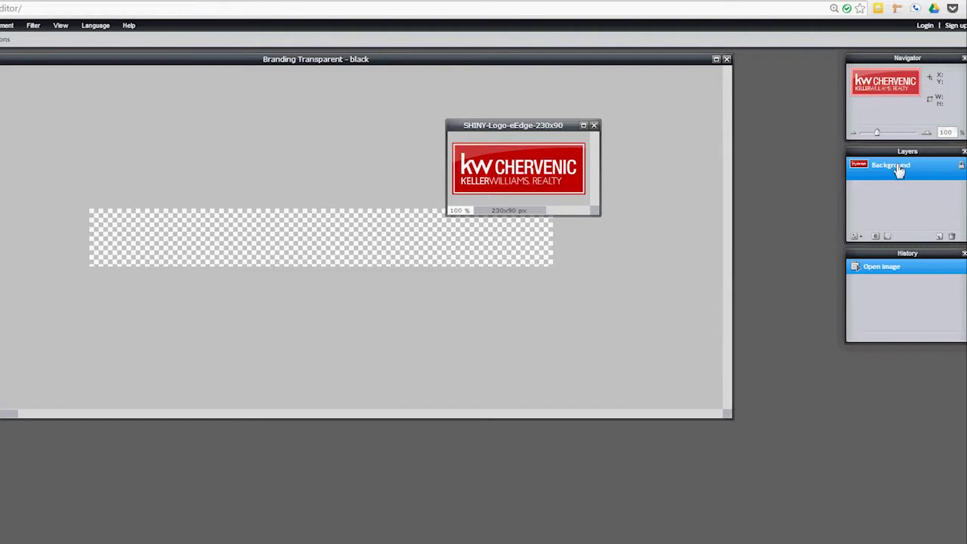
drag(897, 170, 149, 237)
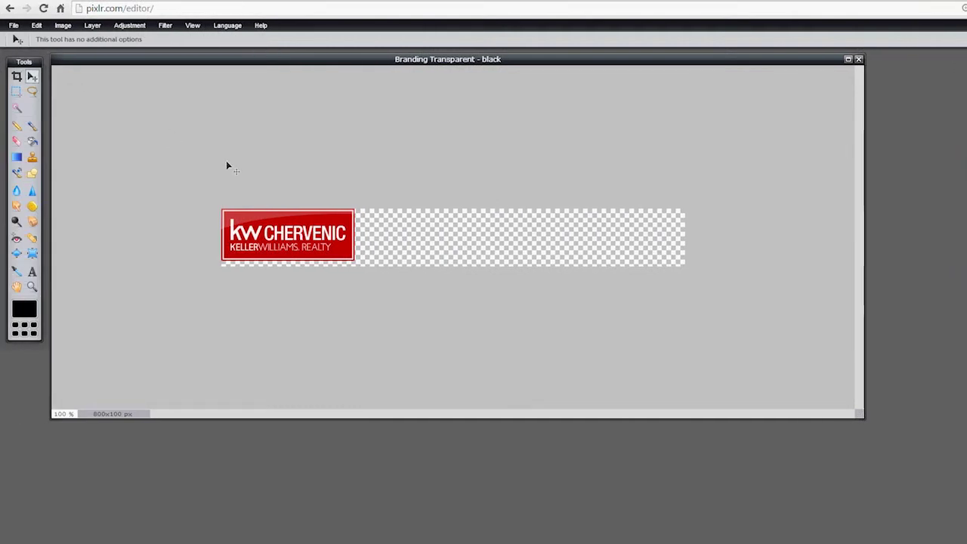
click(32, 77)
mouse_move(280, 238)
mouse_down()
mouse_move(326, 240)
mouse_move(386, 281)
mouse_move(490, 243)
mouse_move(281, 236)
mouse_move(598, 237)
mouse_move(263, 239)
mouse_move(284, 240)
mouse_up()
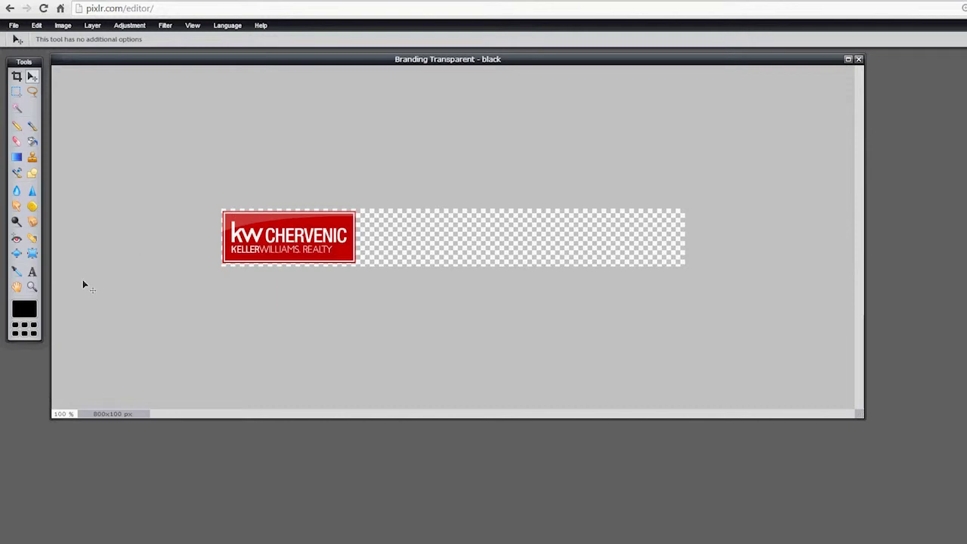
- Add black size-33 text right of the logo: 'For more information, call or text' plus the agent's name and phone
click(33, 272)
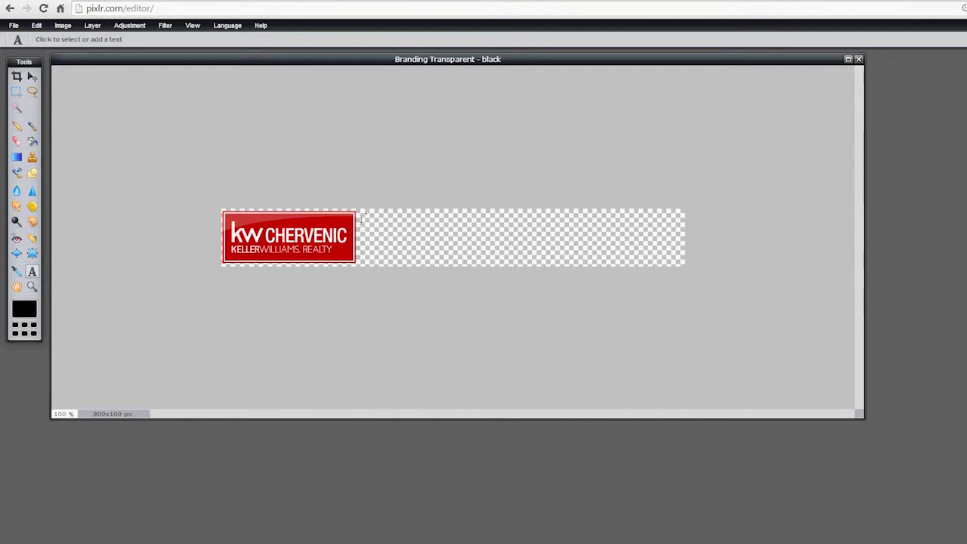
click(364, 216)
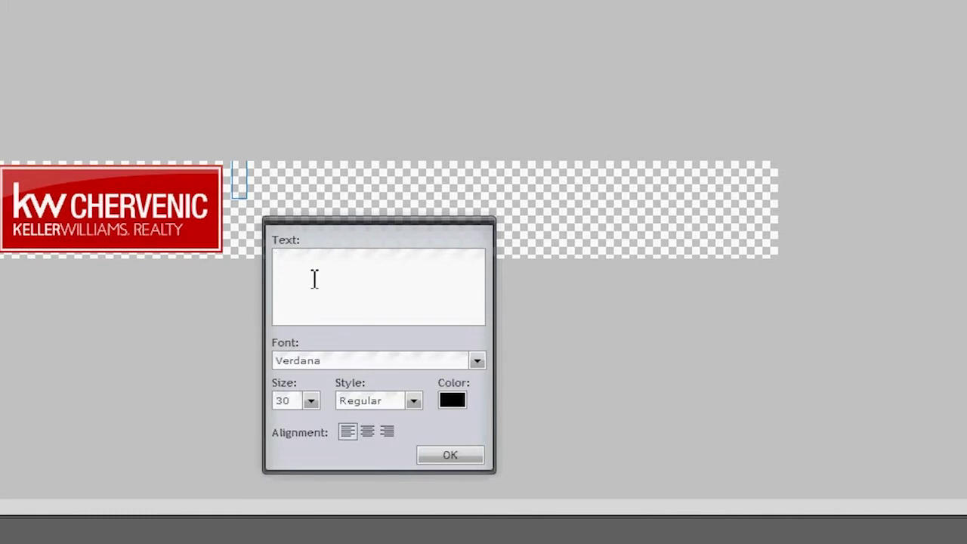
text(For more infor)
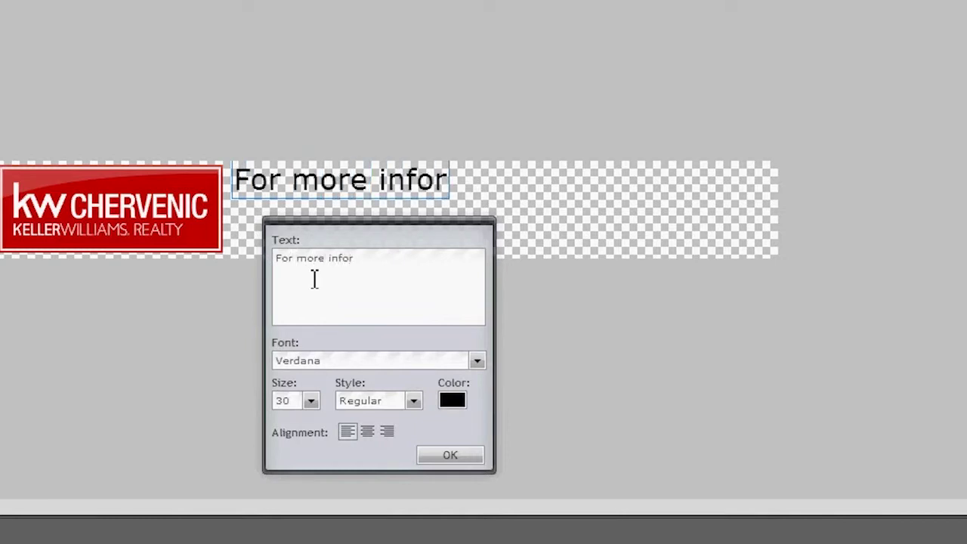
text(mation, call or text)
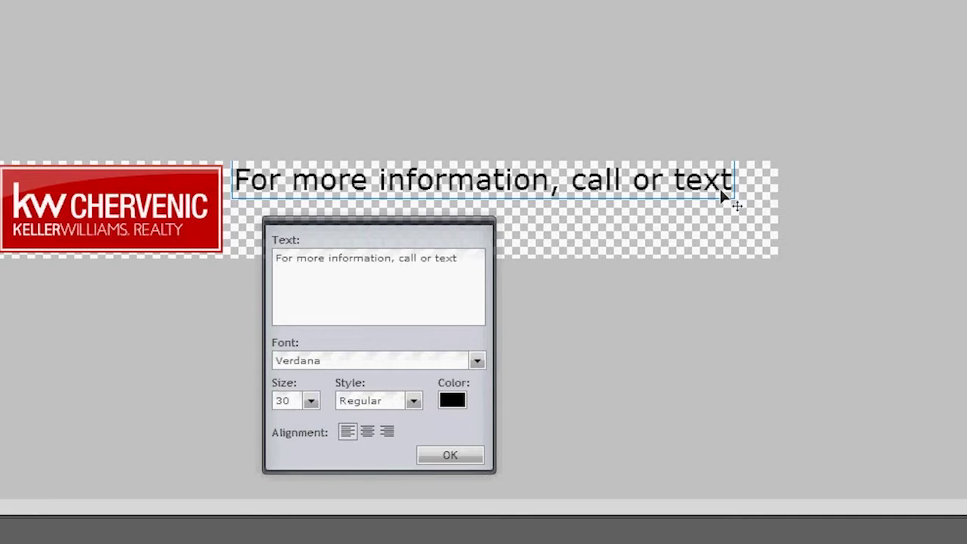
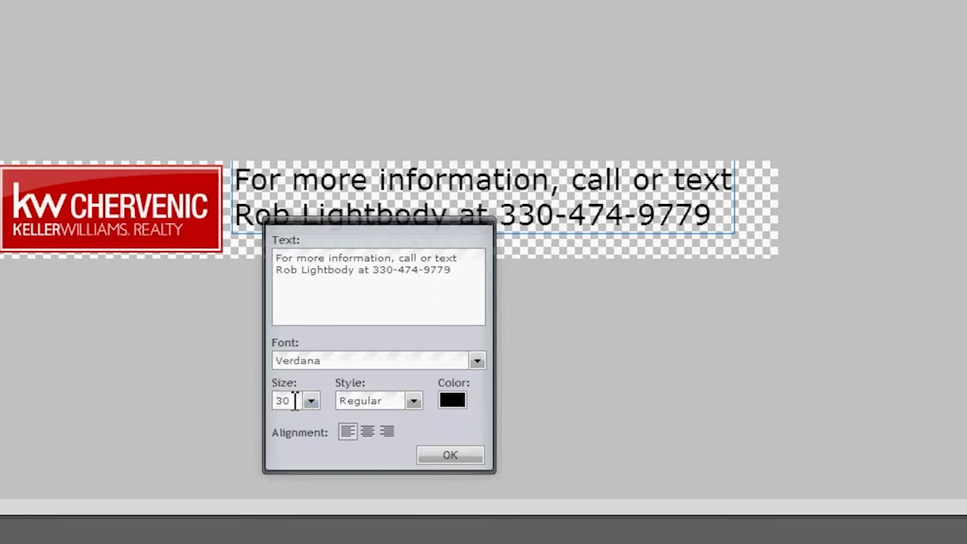
drag(294, 400, 289, 401)
text(2)
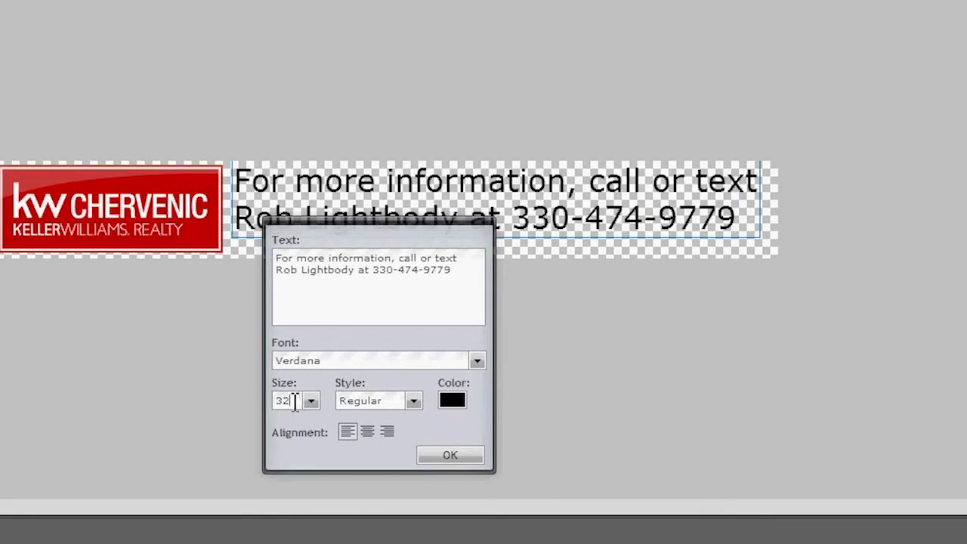
drag(289, 401, 284, 401)
text(3)
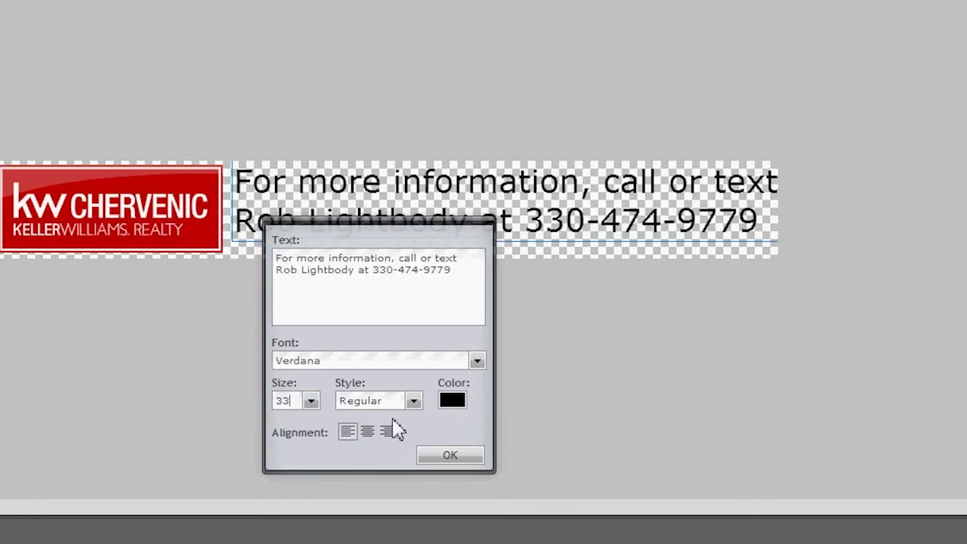
click(451, 457)
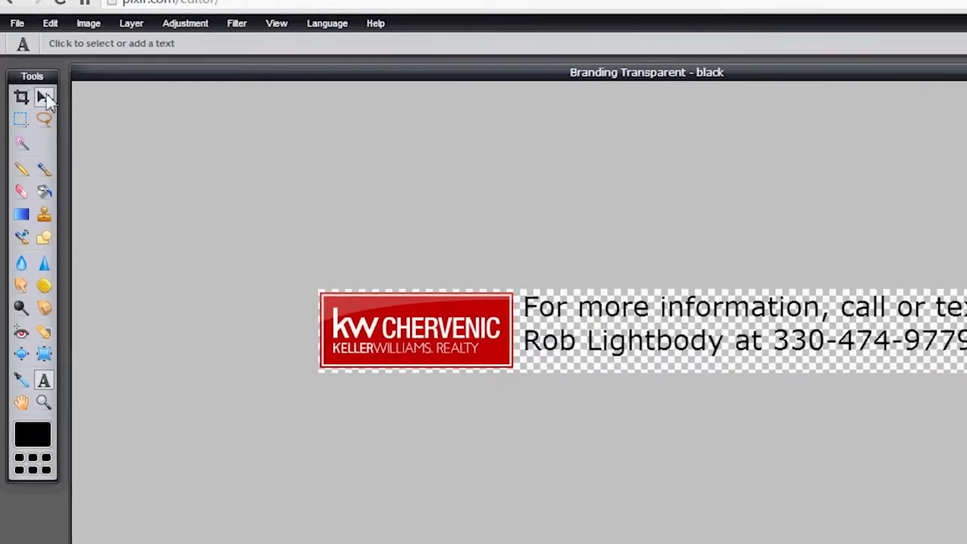
click(45, 99)
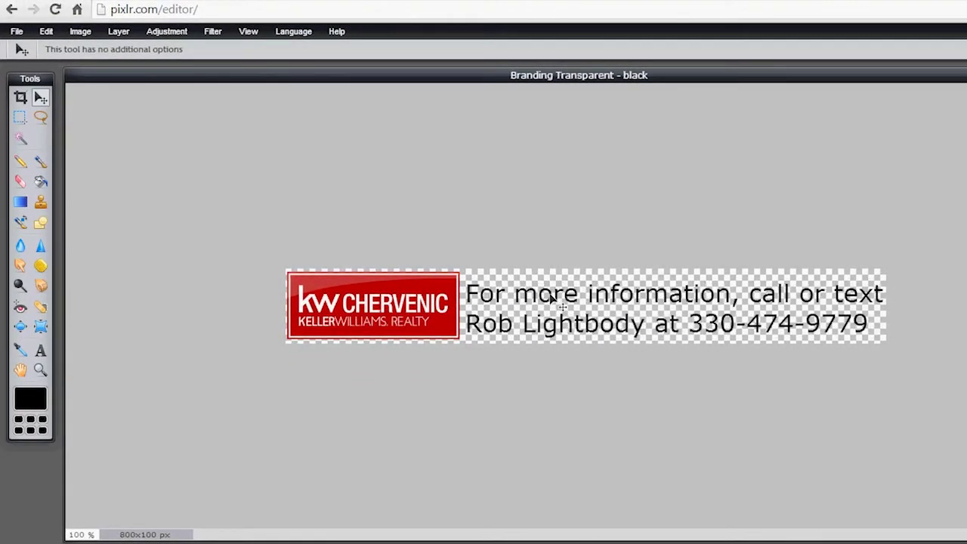
drag(551, 300, 549, 297)
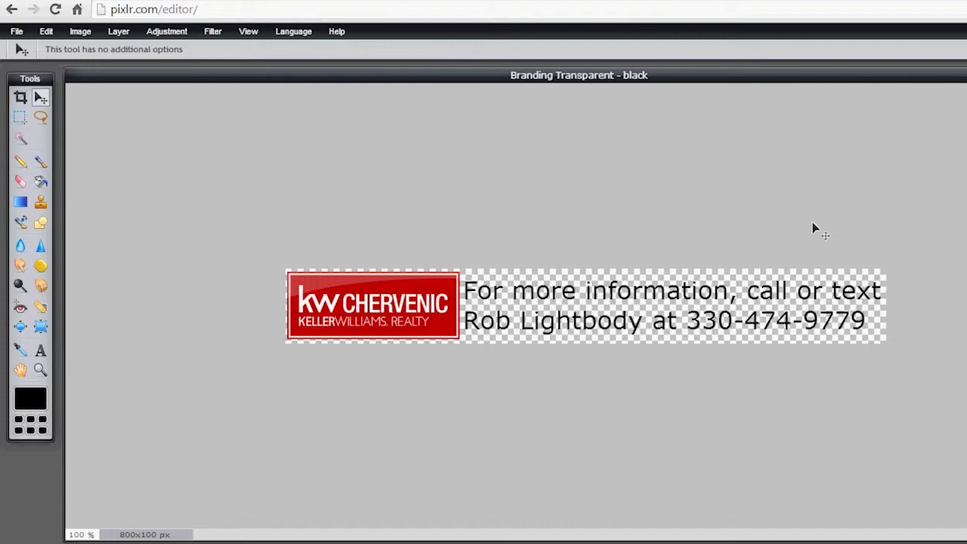
- Save the banner as the transparent PNG 'Branding Transparent - black.png' in sample pics
click(18, 33)
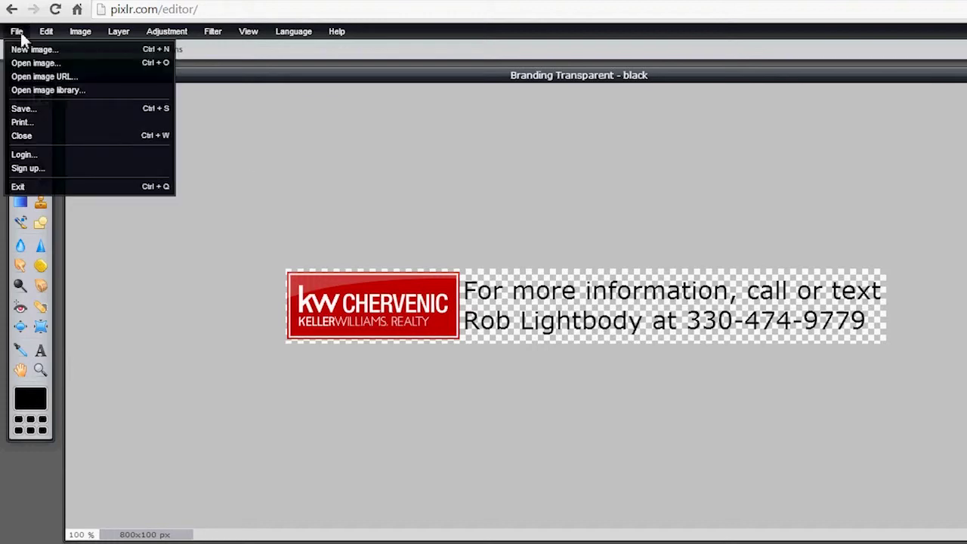
click(23, 109)
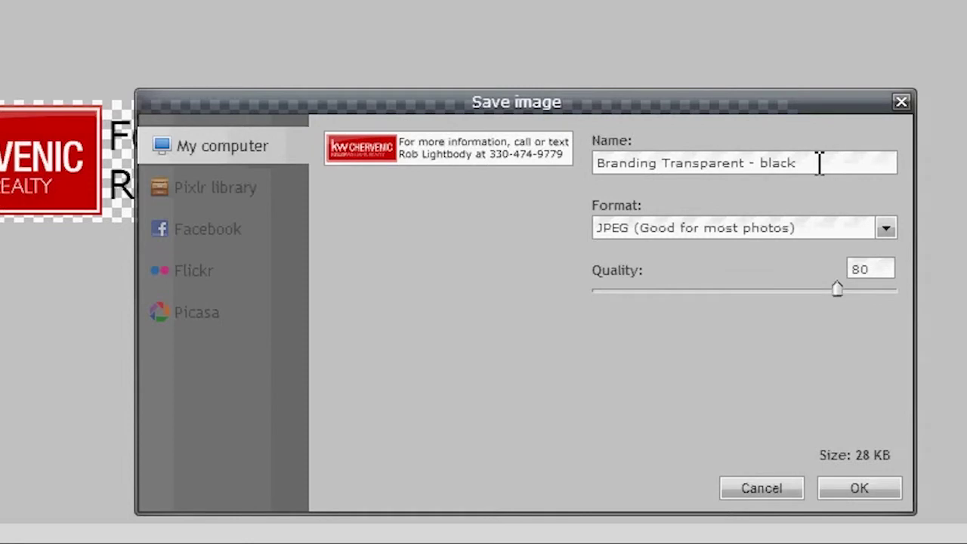
click(885, 229)
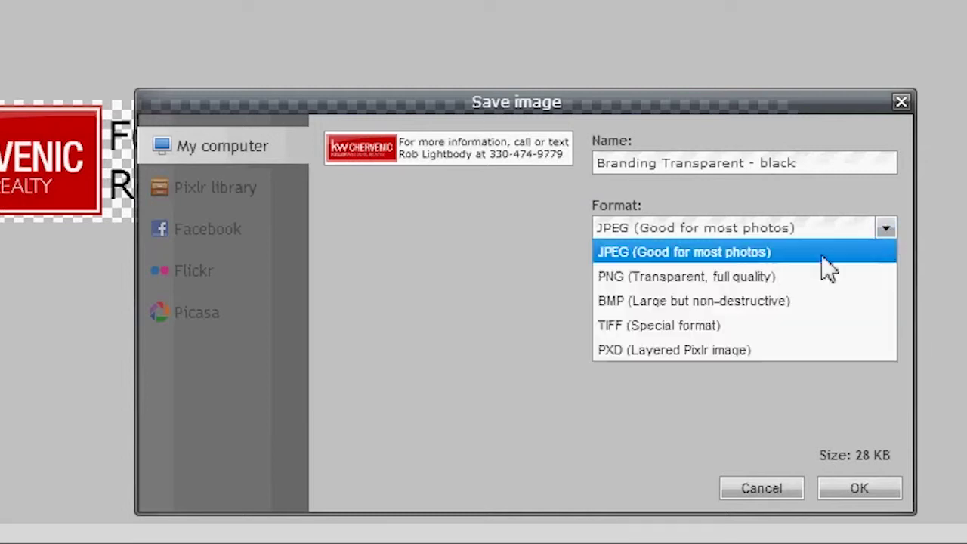
click(661, 276)
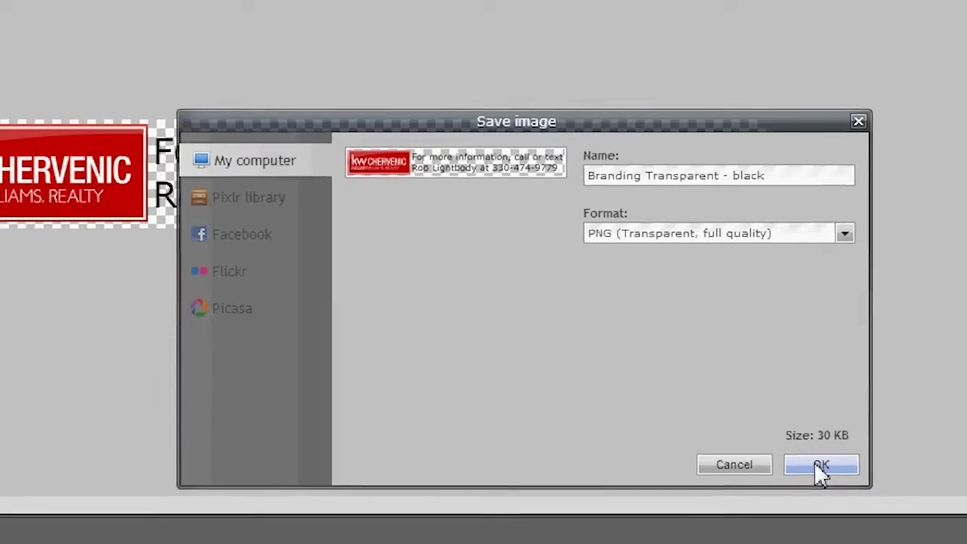
click(770, 436)
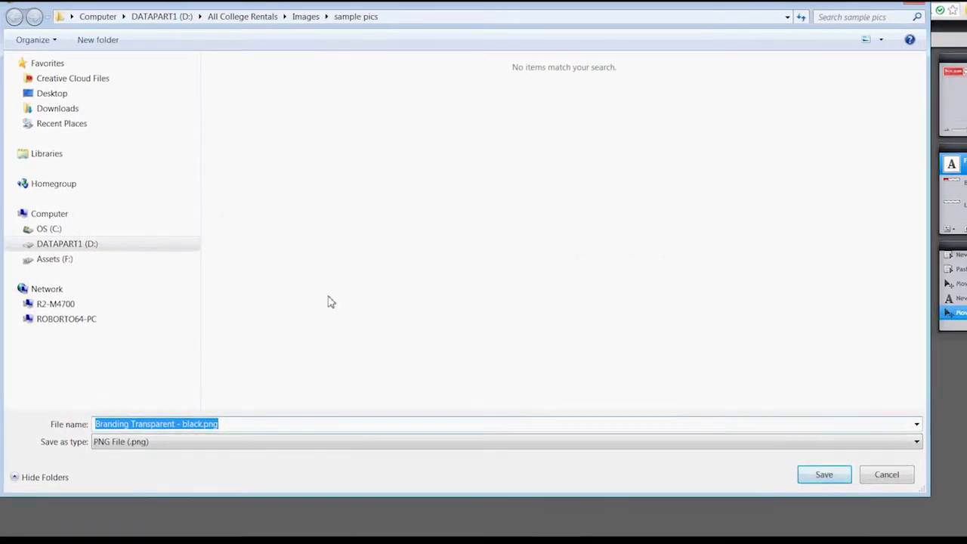
click(836, 479)
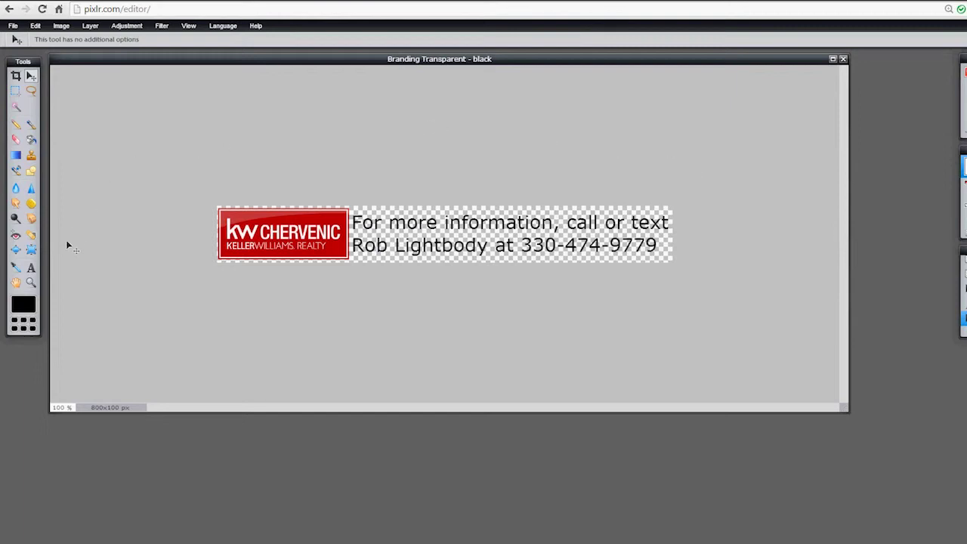
- Recolour the banner's contact text from black to near-white #f5edee
click(31, 269)
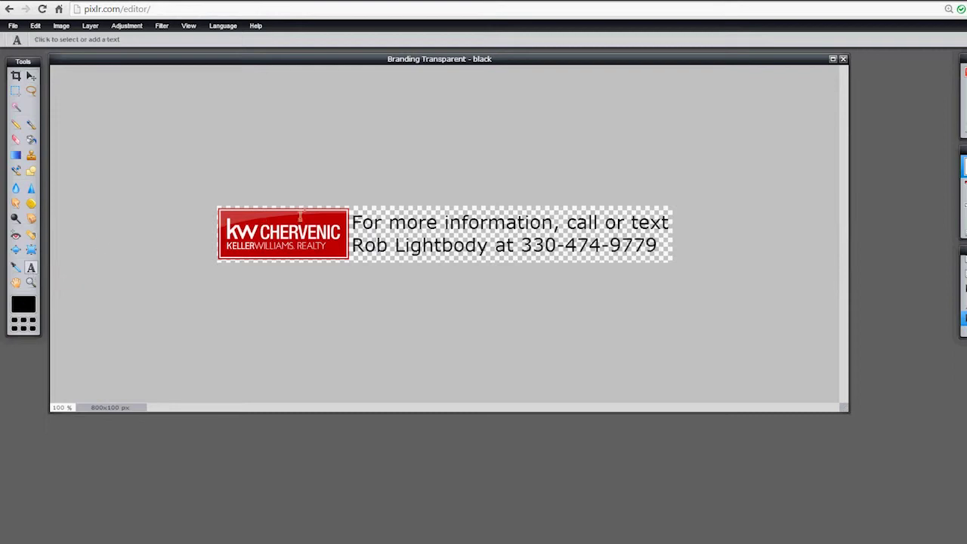
click(373, 223)
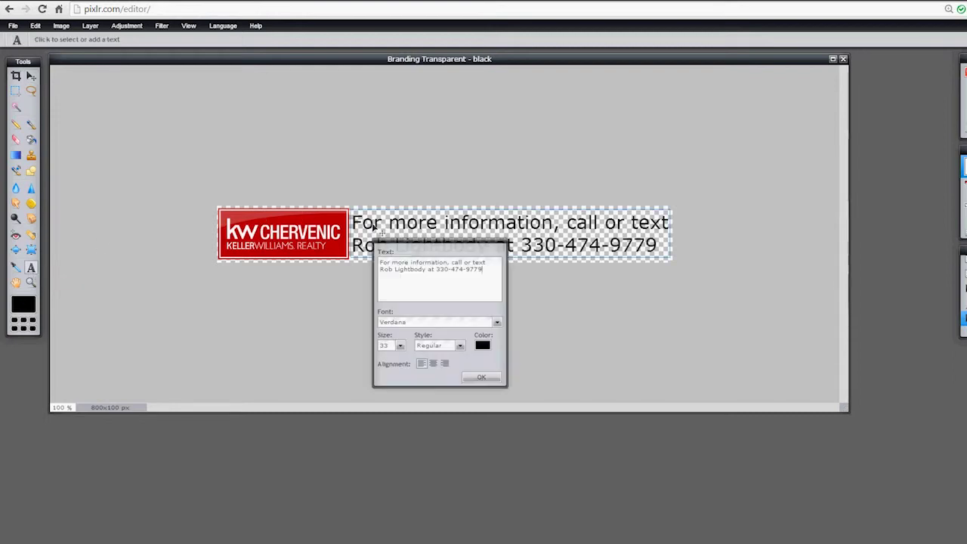
click(482, 346)
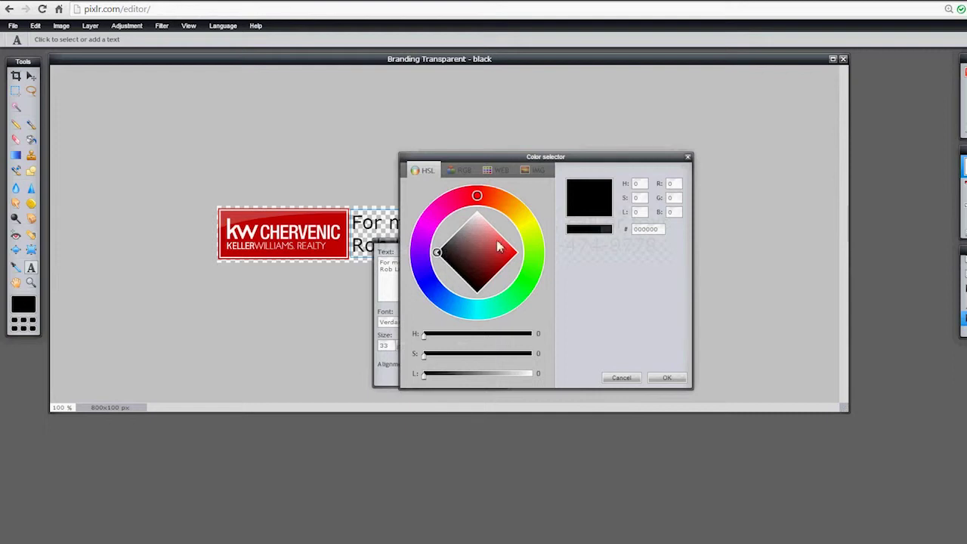
mouse_move(477, 196)
mouse_down()
mouse_move(530, 222)
mouse_move(521, 297)
mouse_move(521, 211)
mouse_move(471, 198)
mouse_move(476, 223)
mouse_up()
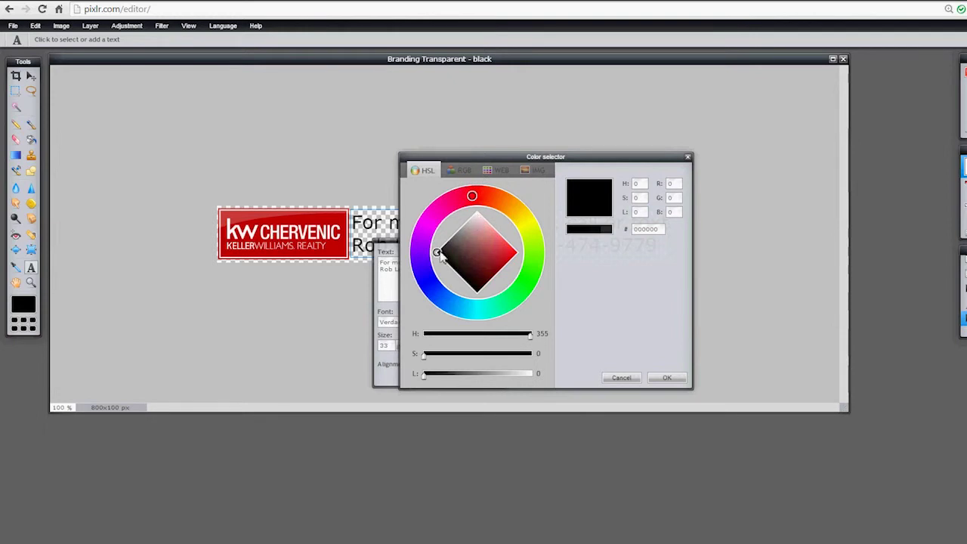
click(477, 216)
click(477, 217)
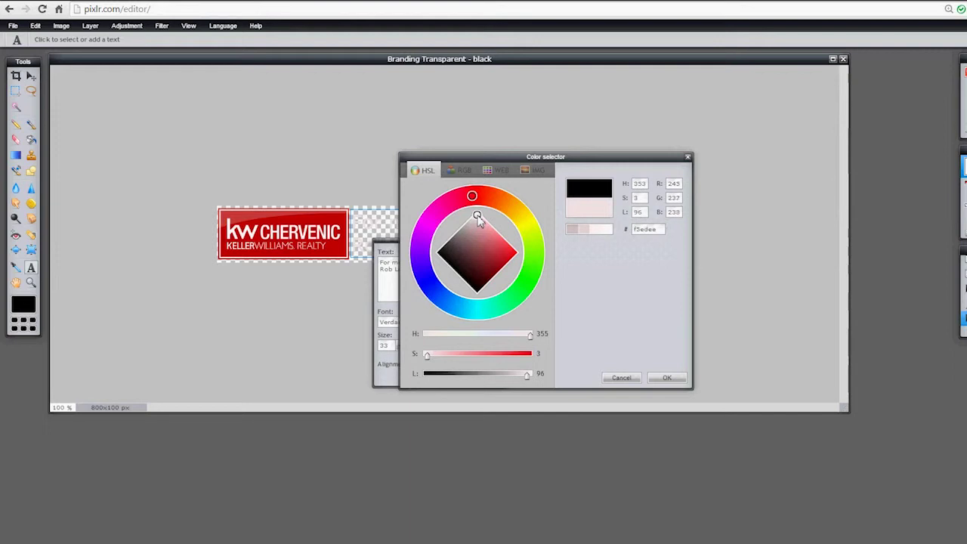
click(669, 379)
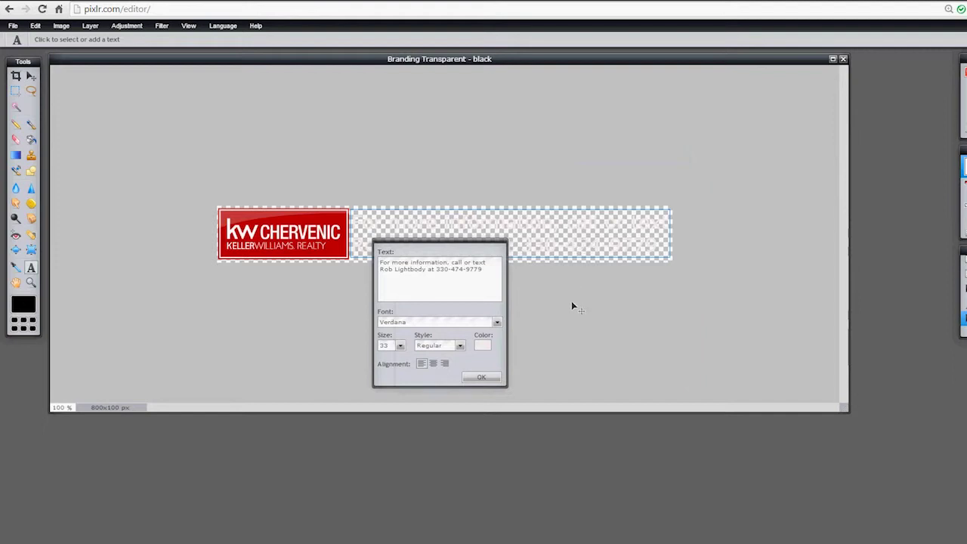
click(479, 377)
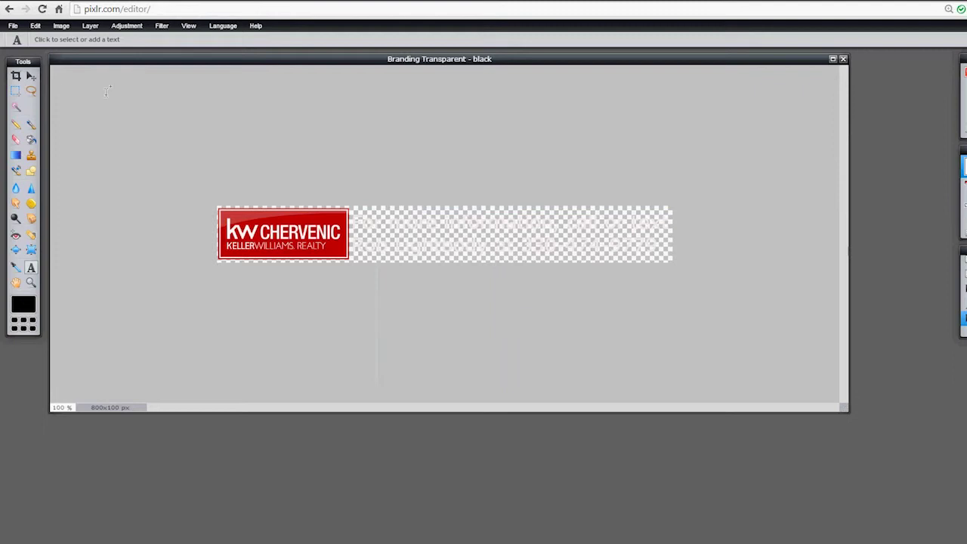
- Save this version as the PNG 'Branding Transparent - white.png' in sample pics
click(13, 26)
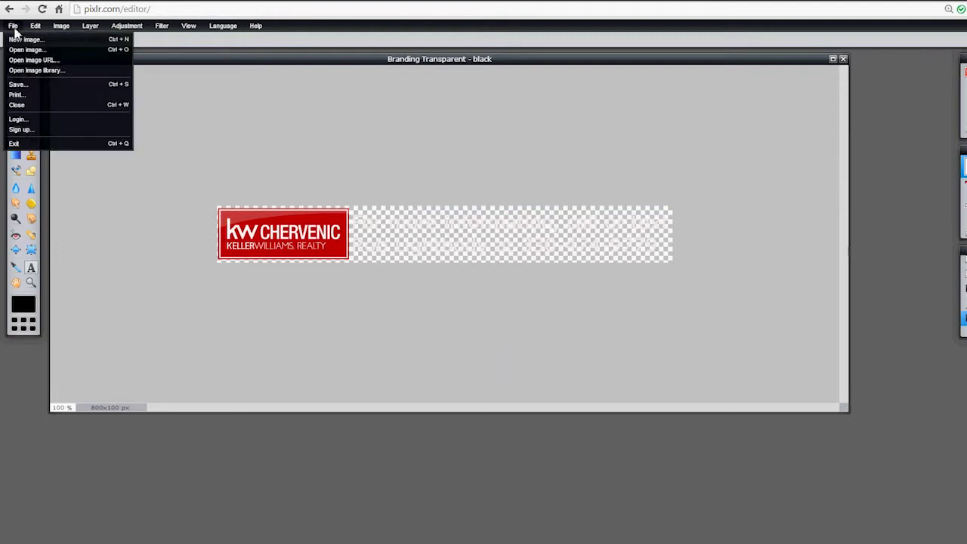
click(15, 85)
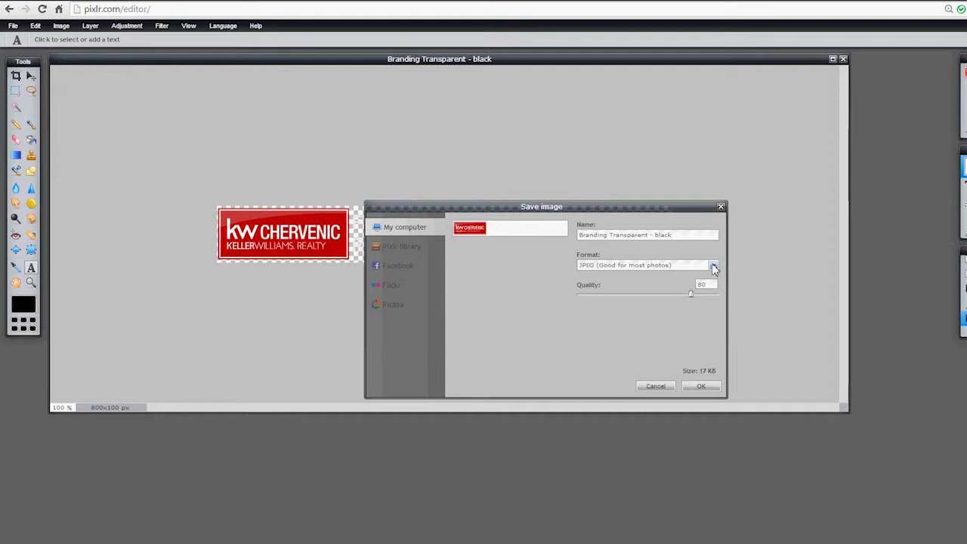
drag(677, 235, 658, 232)
text(white)
click(713, 265)
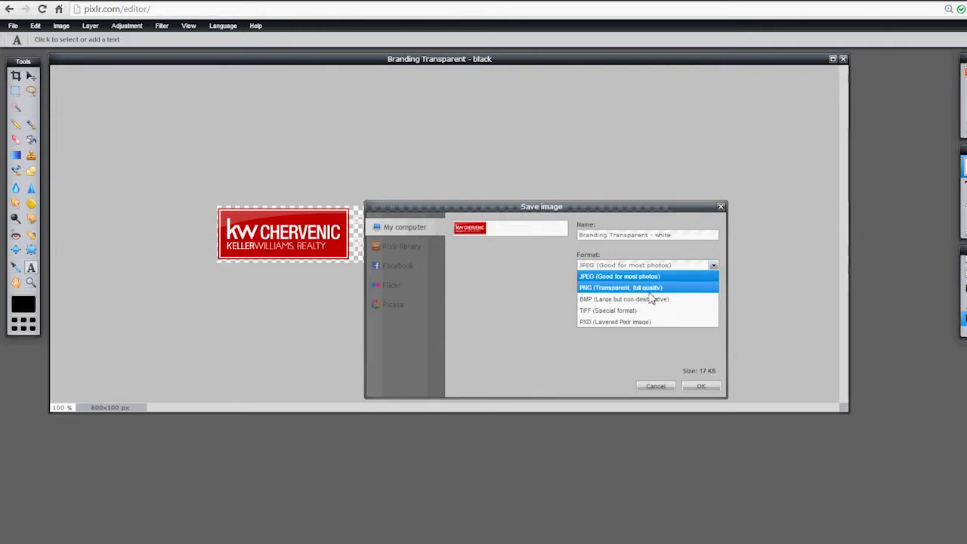
click(646, 290)
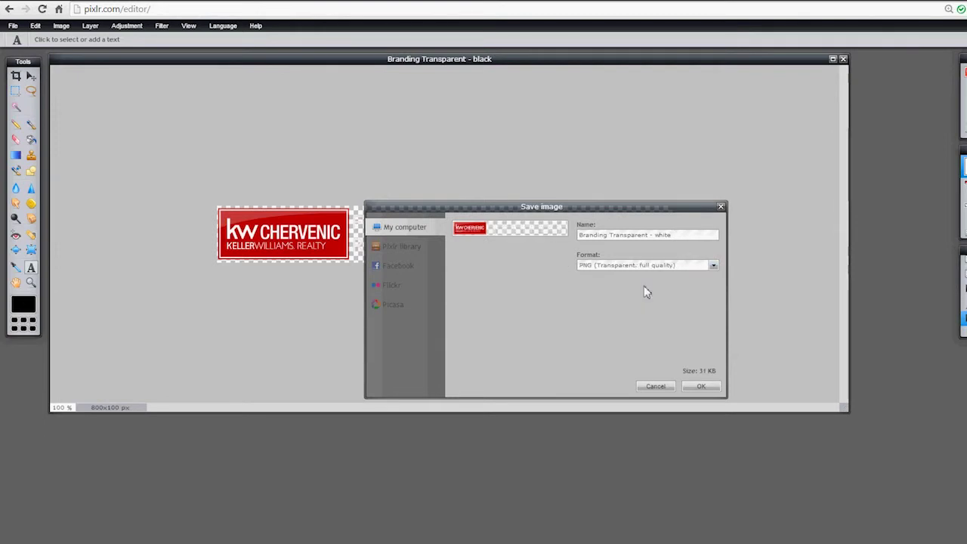
click(701, 387)
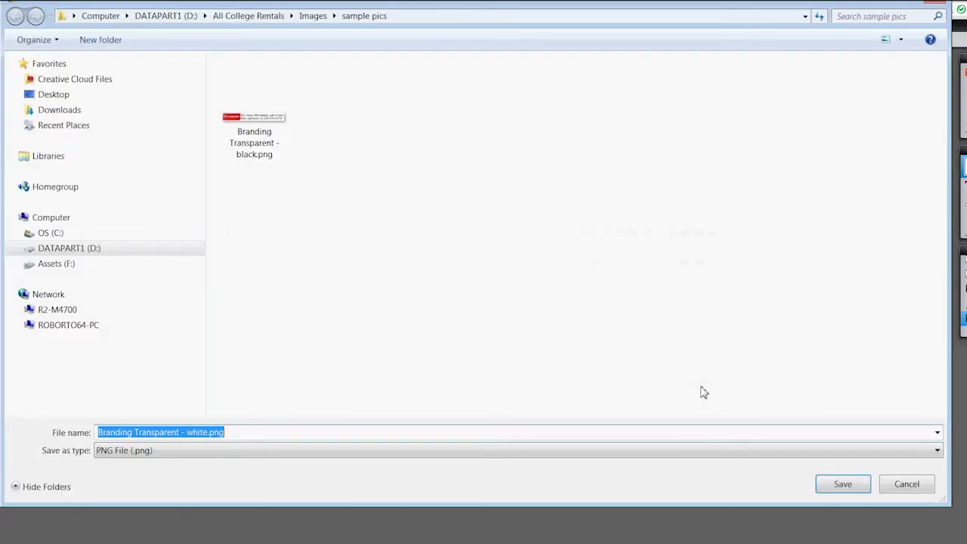
click(855, 487)
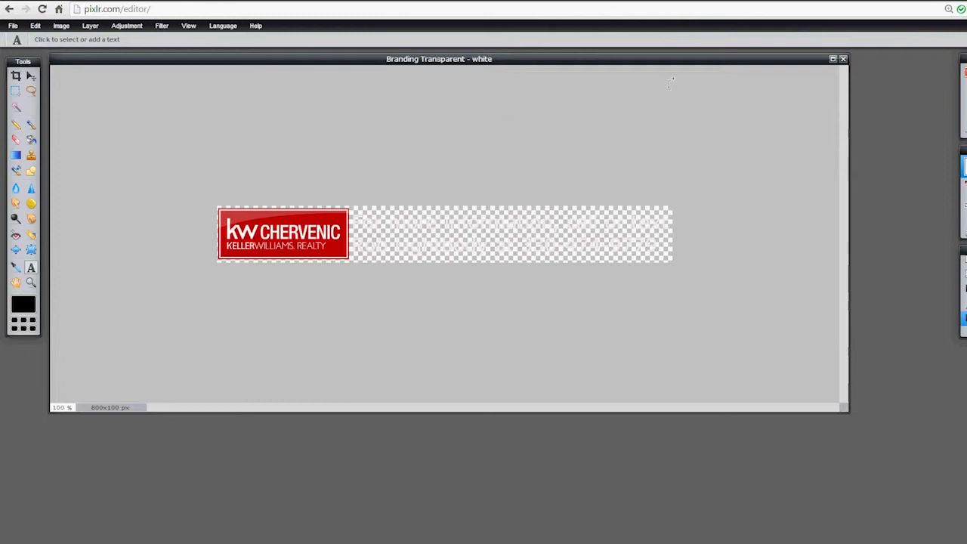
- Close the white-text banner without saving, then close the SHINY-Logo image
click(843, 60)
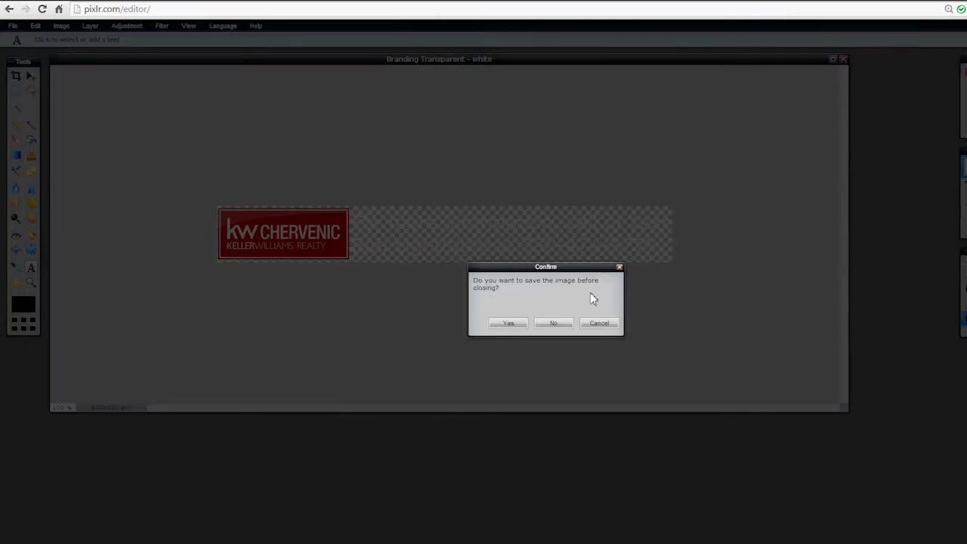
click(552, 323)
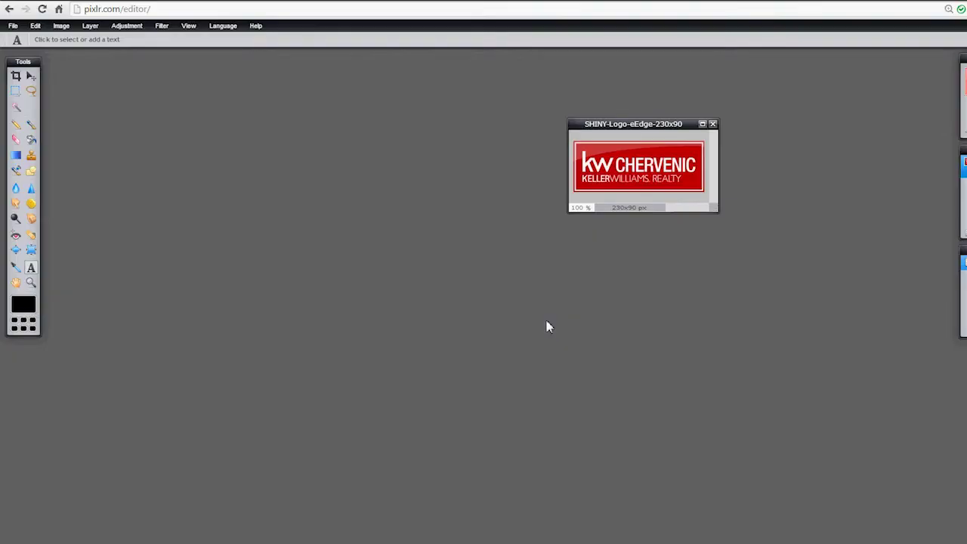
click(713, 124)
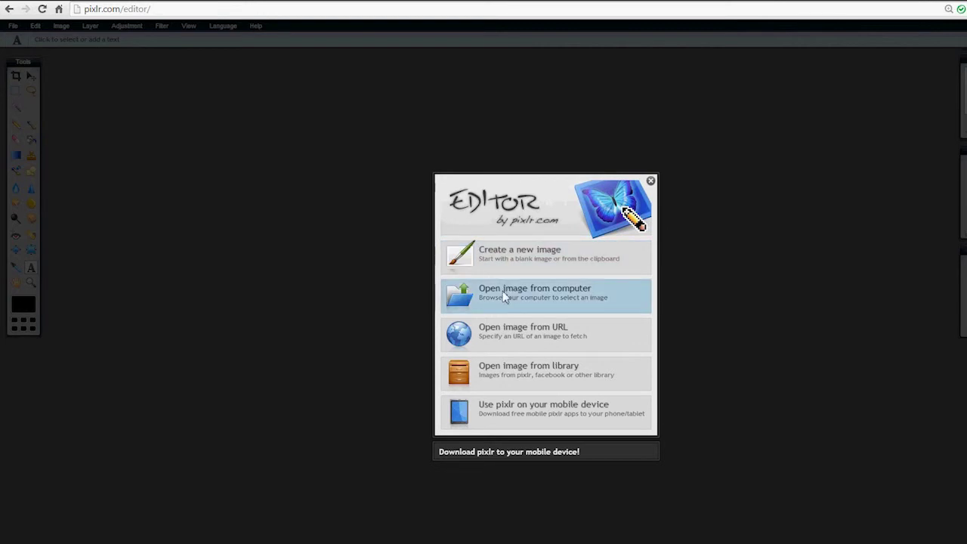
- Reopen Branding Transparent - black.png and move its window to the lower right
click(504, 297)
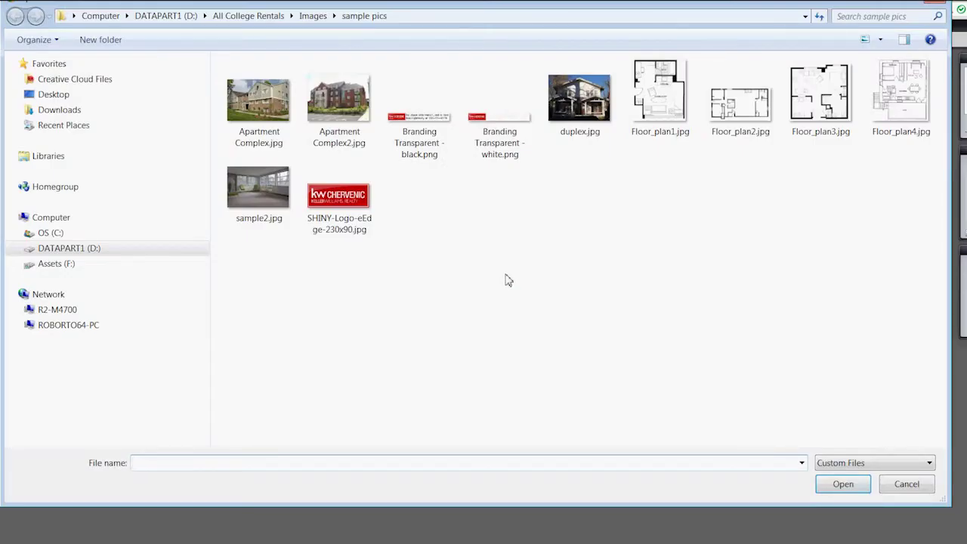
double_click(417, 123)
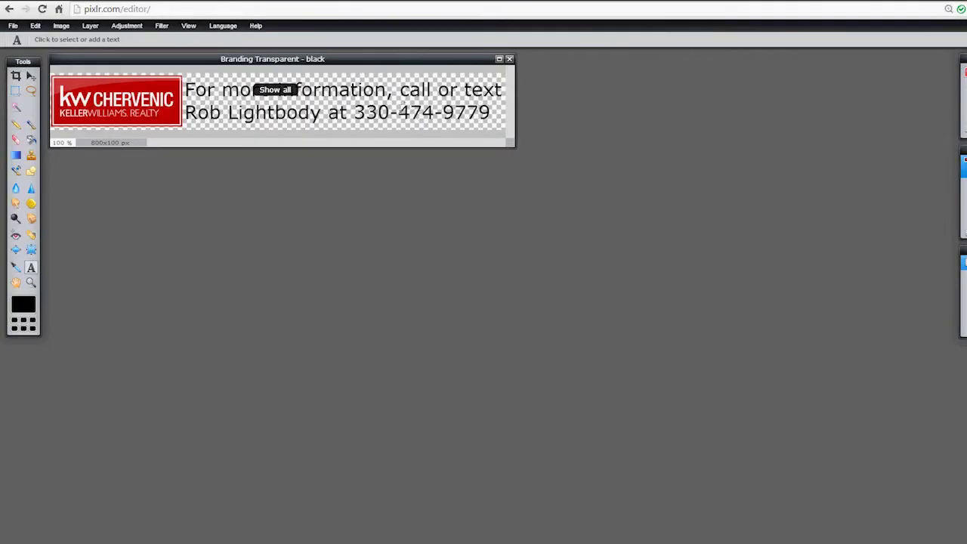
drag(312, 65, 667, 372)
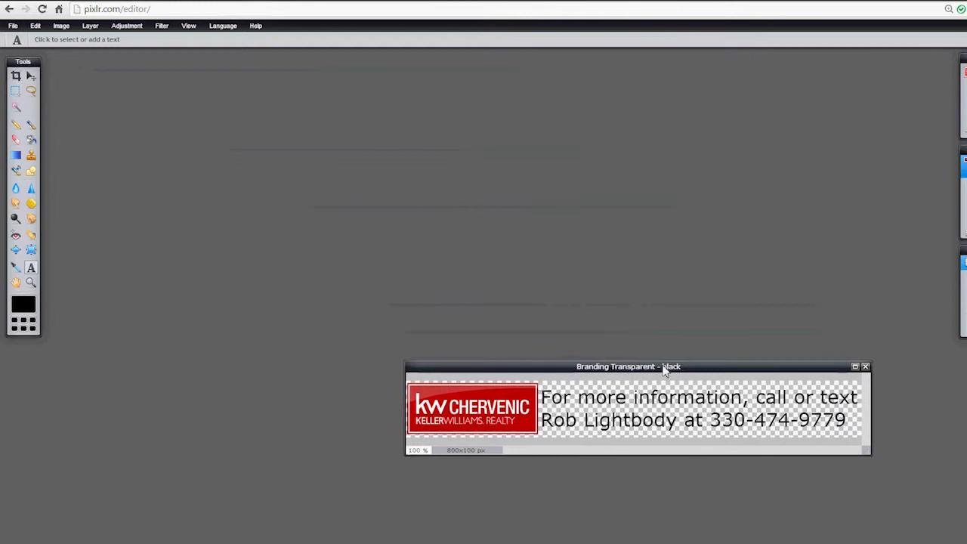
- Open the 1000×667 px room photo sample2.jpg from the computer
click(12, 26)
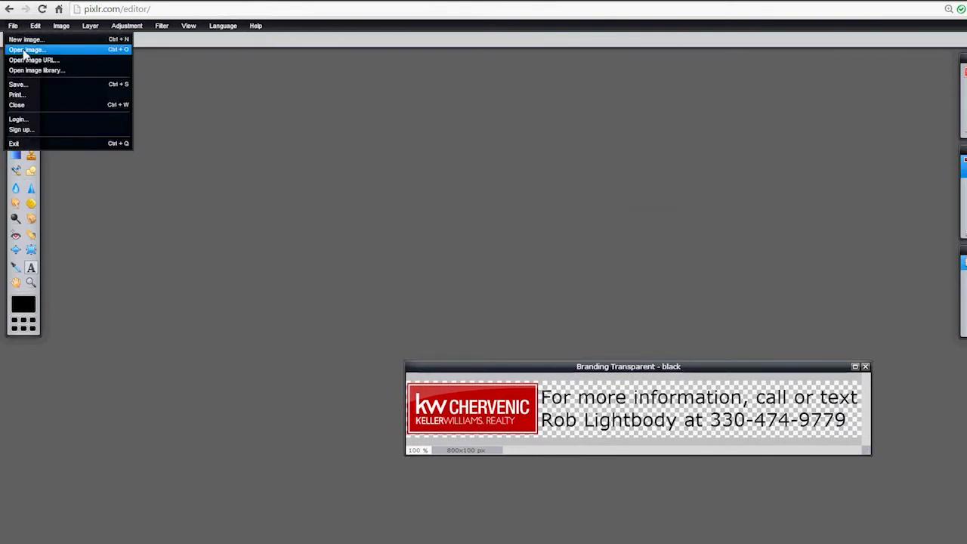
click(25, 50)
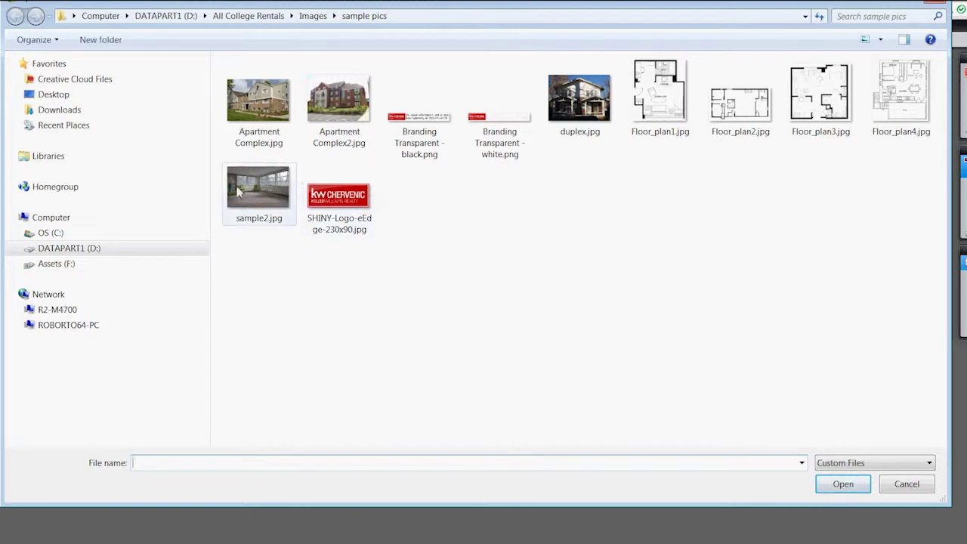
double_click(260, 186)
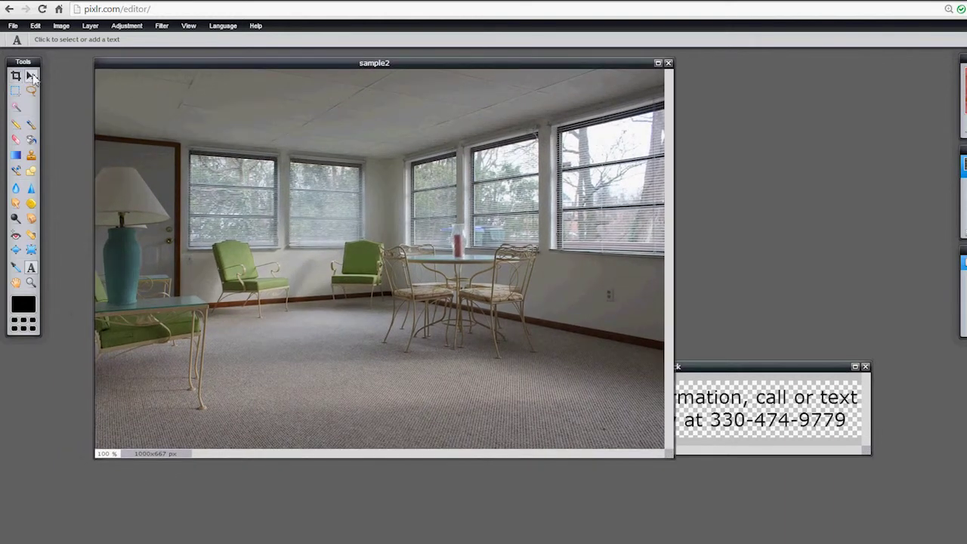
- Copy the black branding layer onto sample2.jpg and move it to the photo's bottom-left area
click(33, 77)
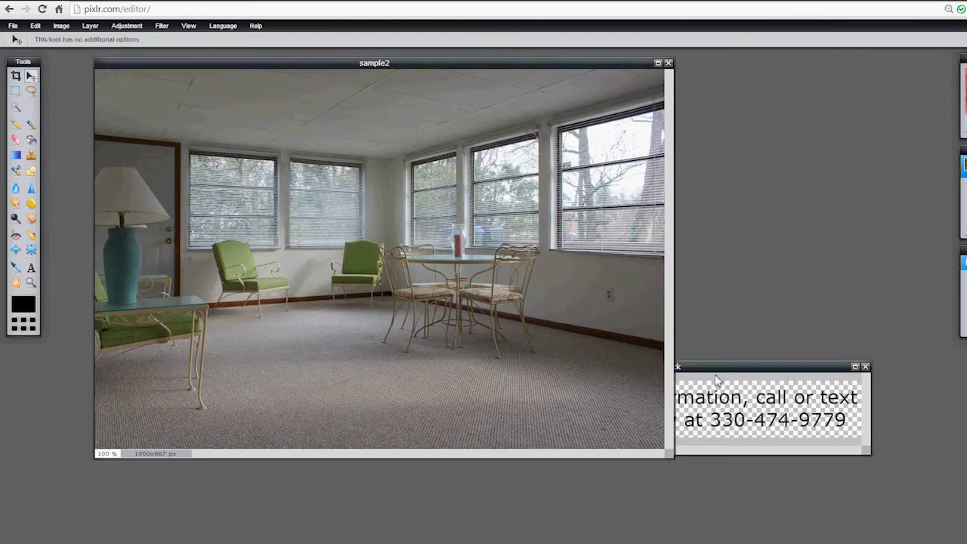
drag(710, 370, 710, 338)
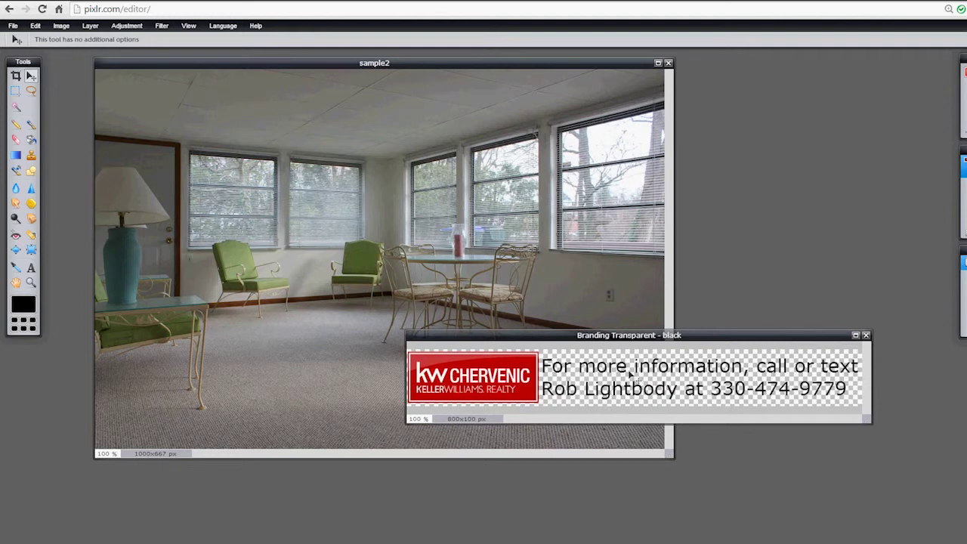
drag(660, 340, 704, 372)
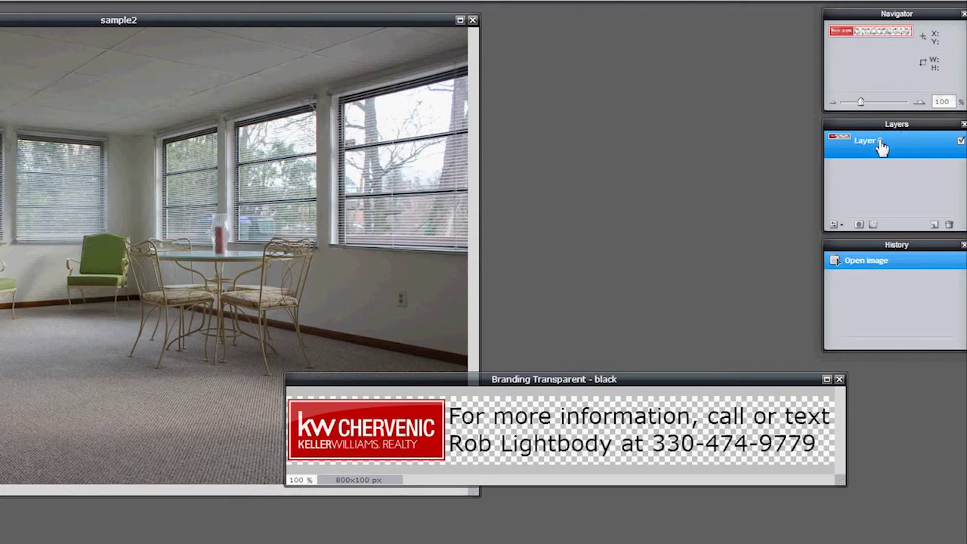
drag(881, 148, 0, 428)
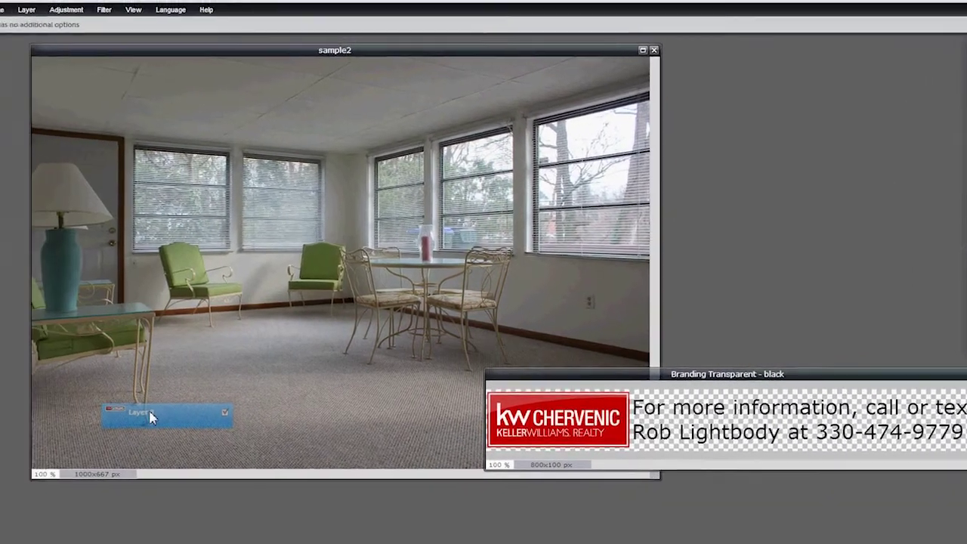
drag(150, 418, 149, 416)
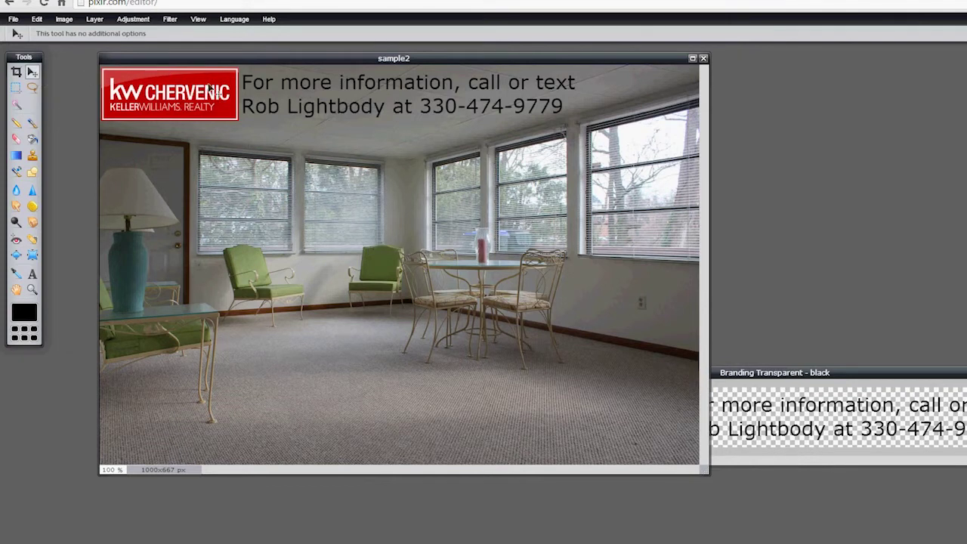
drag(211, 91, 268, 408)
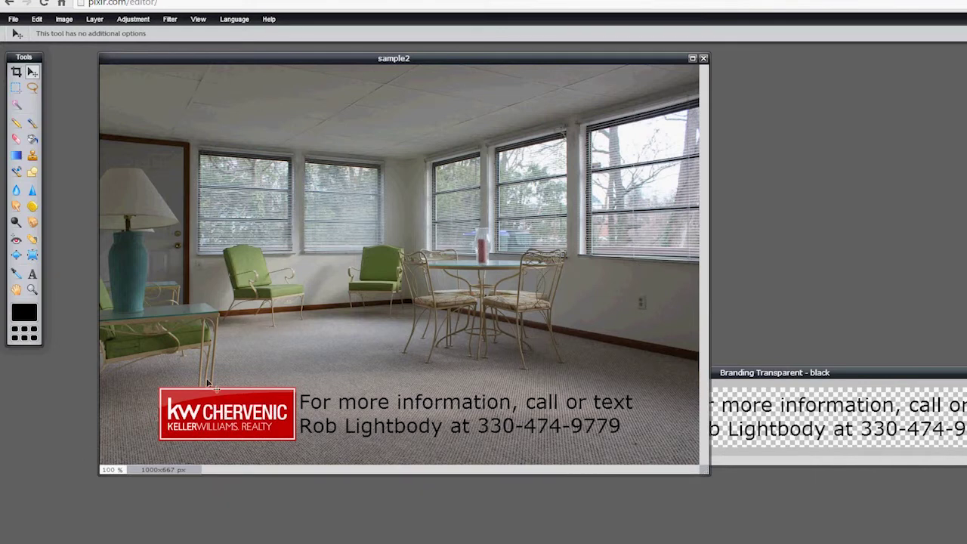
- Save the branded photo as sample2.jpg at JPEG quality 100, replacing the original in sample pics
click(14, 20)
click(18, 80)
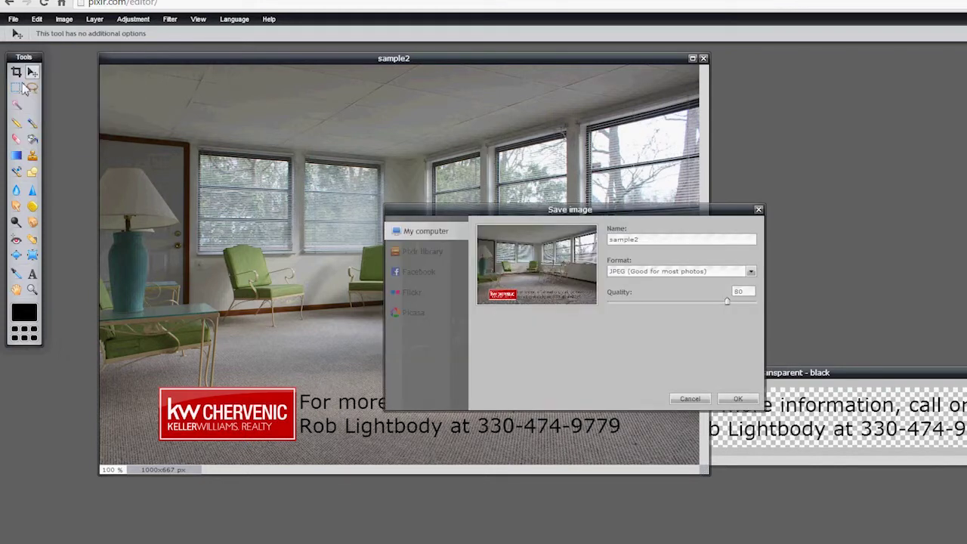
double_click(646, 240)
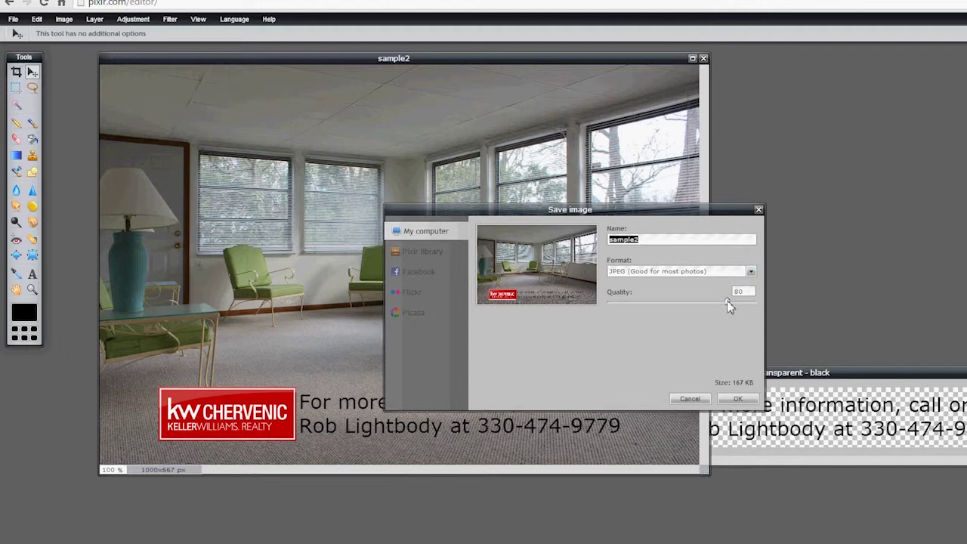
click(729, 304)
drag(749, 303, 756, 305)
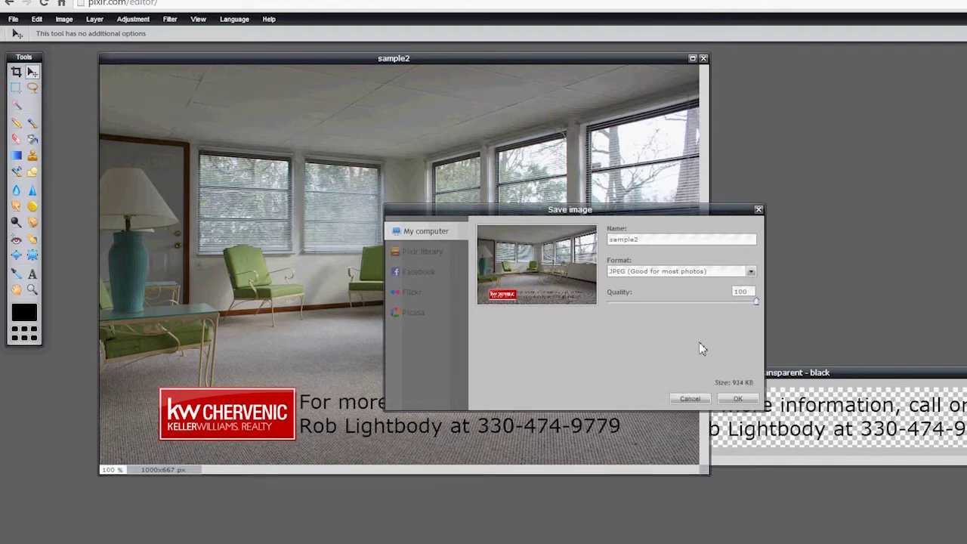
click(736, 398)
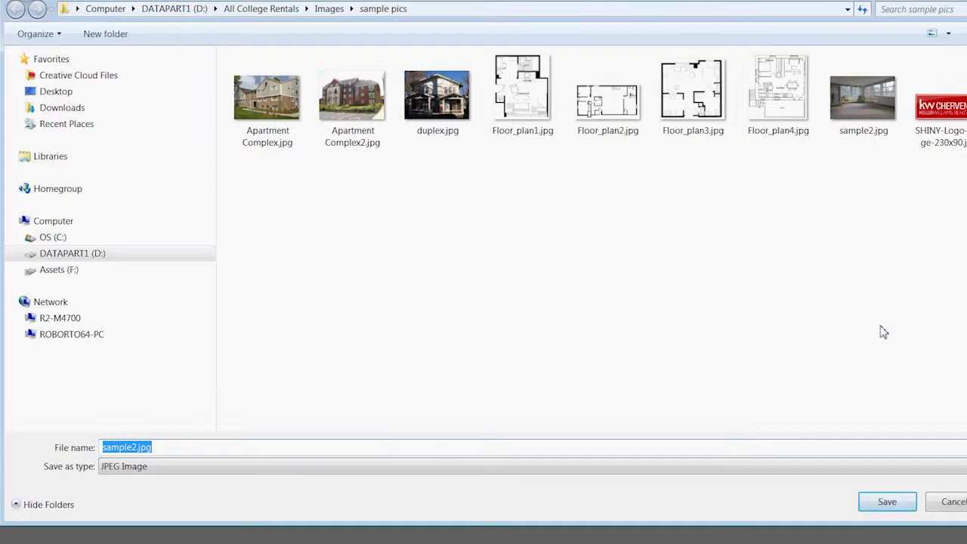
click(892, 505)
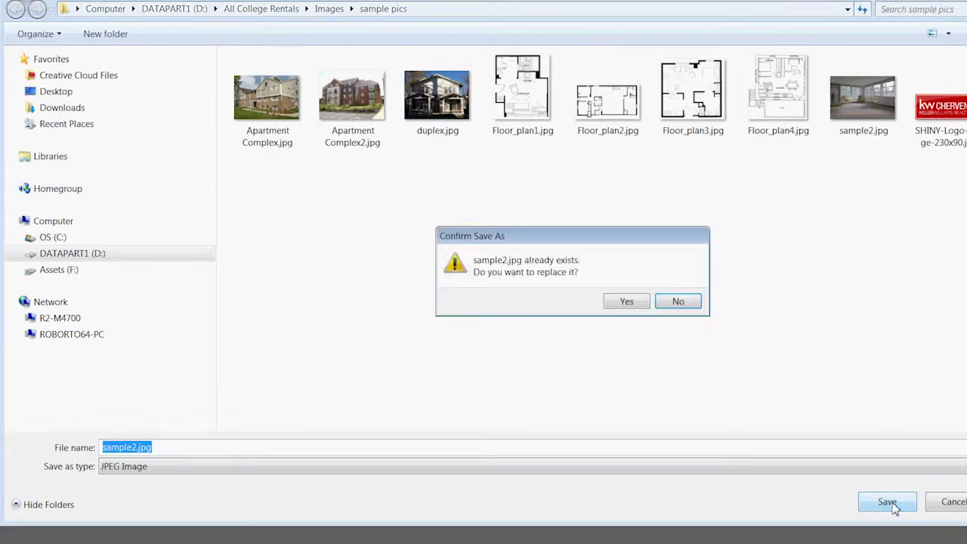
click(626, 301)
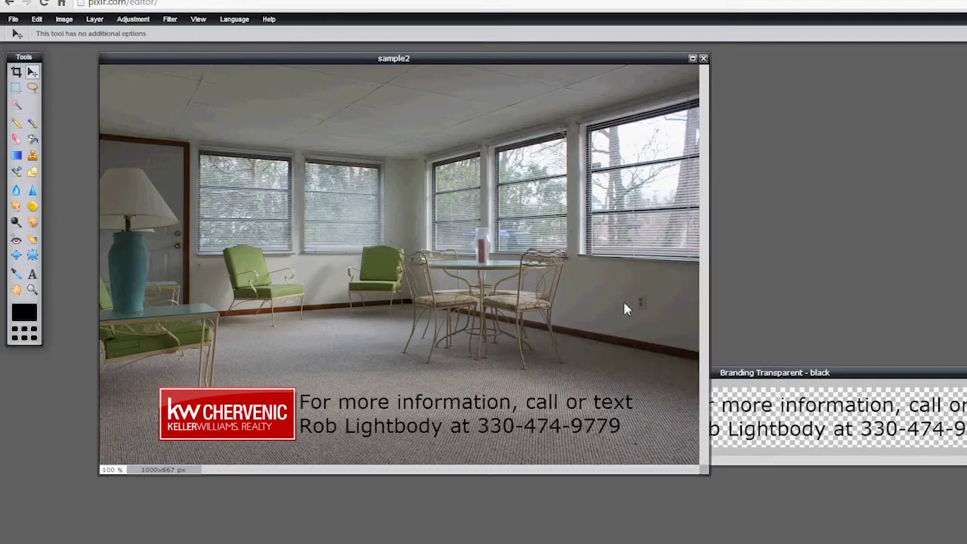
- Close sample2 without saving, then open the 640×480 Apartment Complex2.jpg photo
click(703, 59)
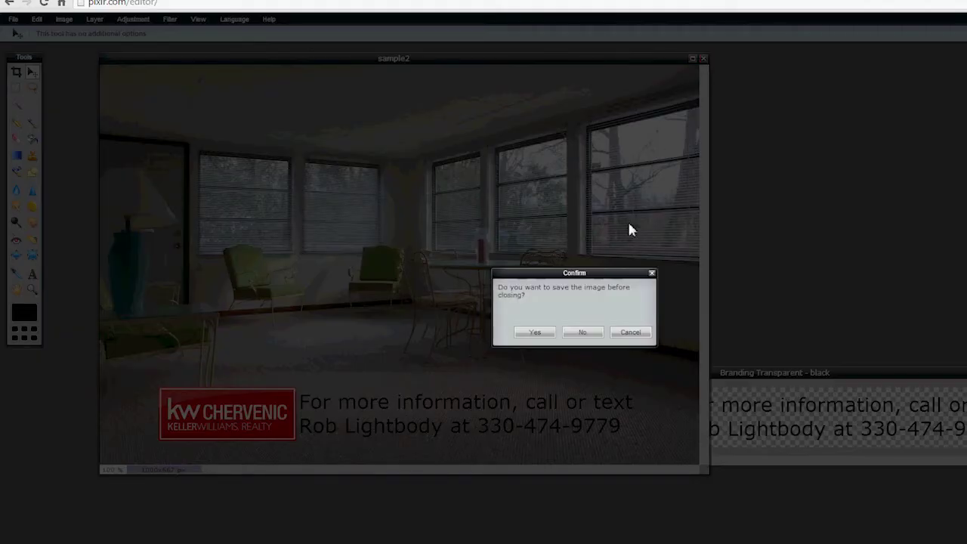
click(583, 334)
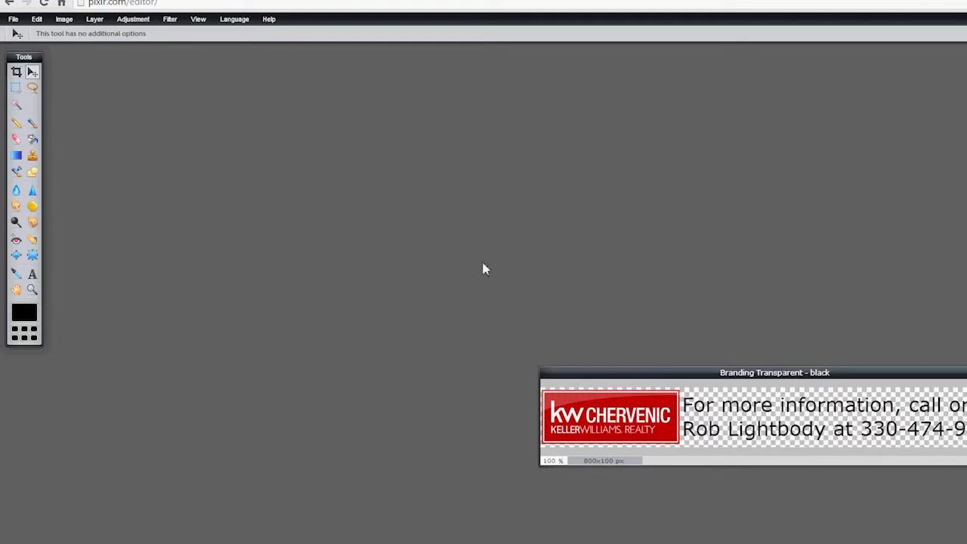
click(14, 19)
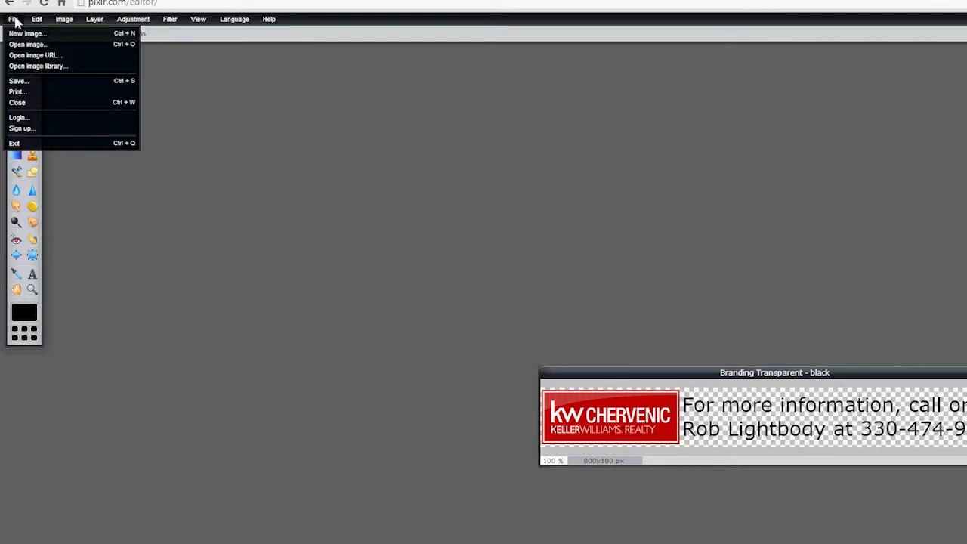
click(27, 44)
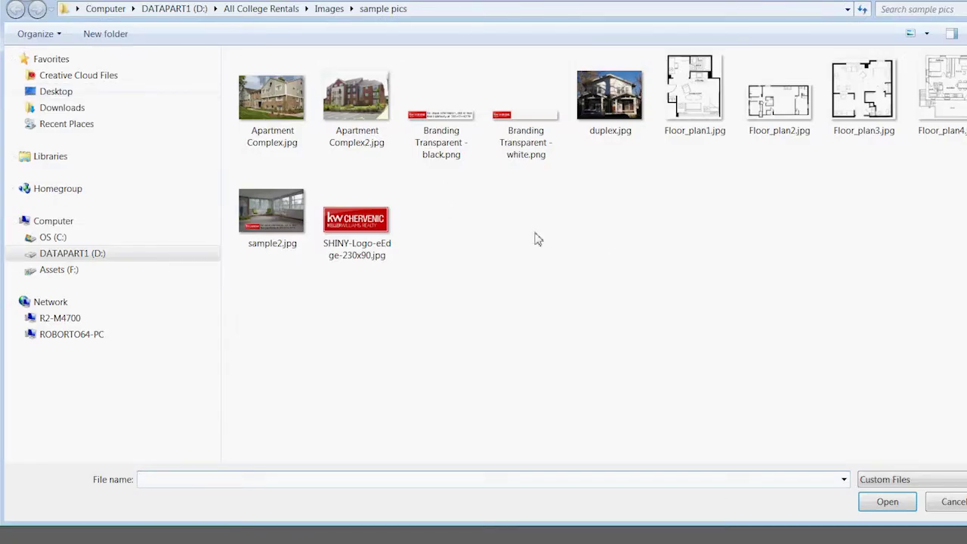
click(344, 106)
double_click(344, 106)
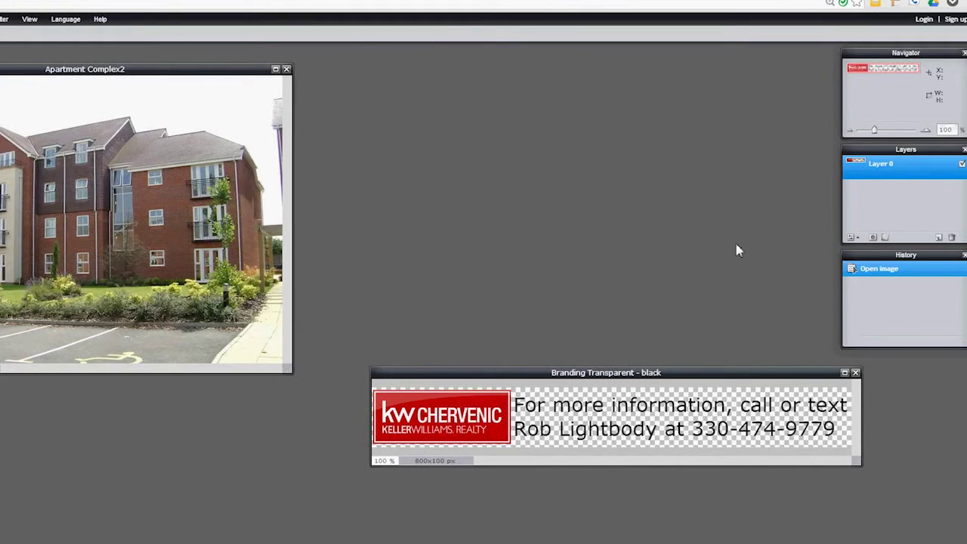
- Copy the black-text banner onto Apartment Complex2, then free-transform it smaller along the bottom-left edge
drag(897, 172, 61, 240)
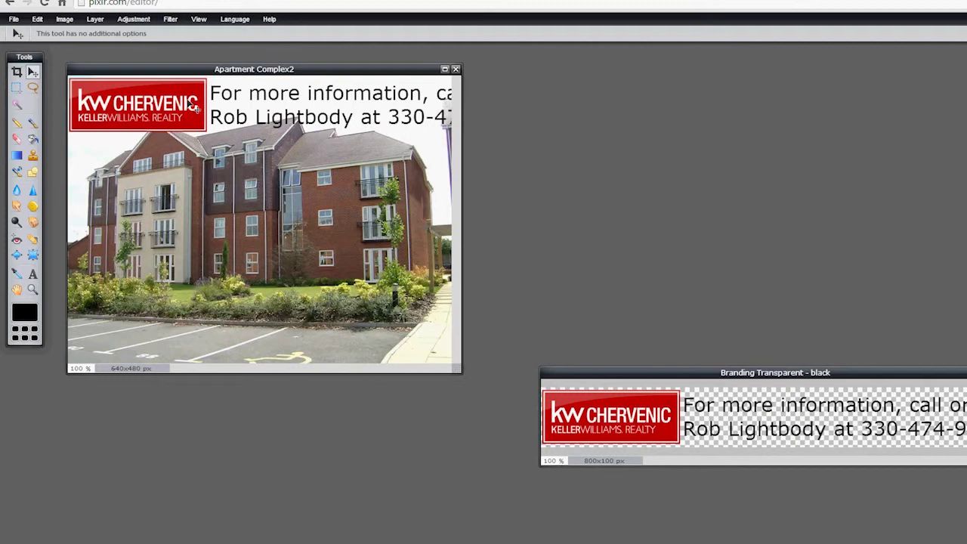
drag(195, 108, 202, 318)
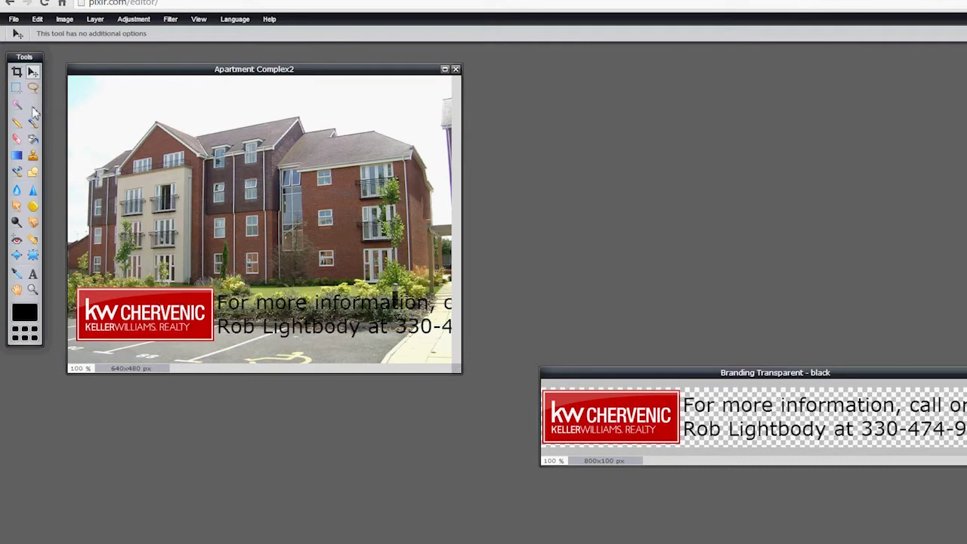
click(37, 19)
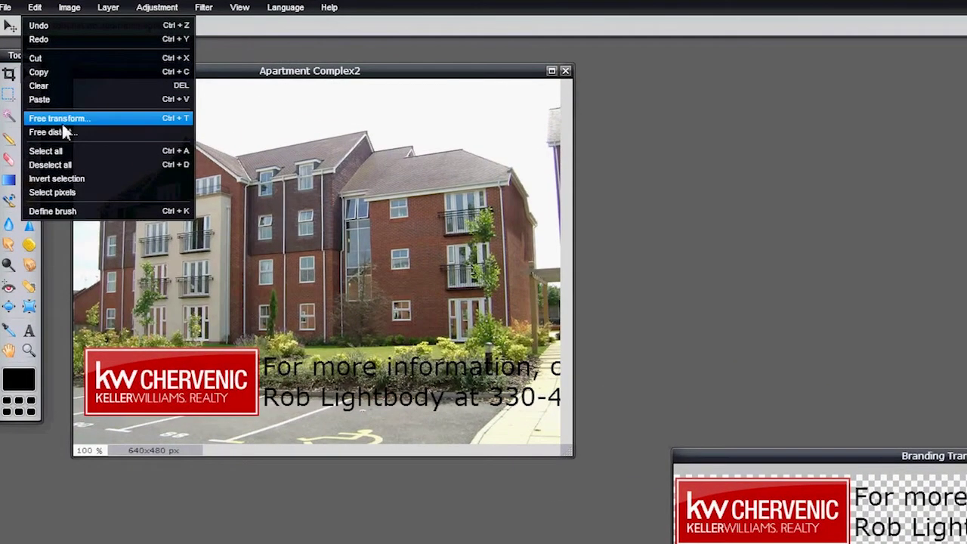
click(64, 123)
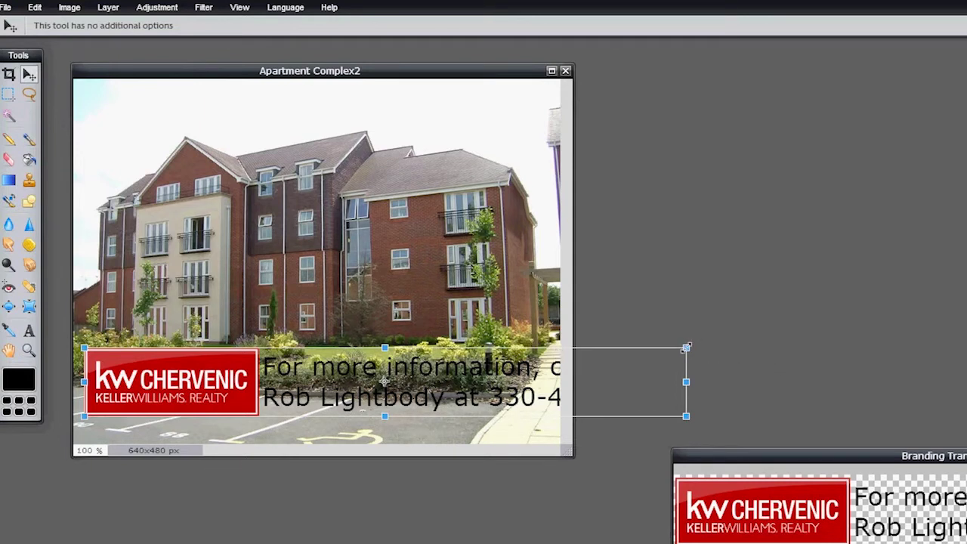
drag(686, 347, 587, 357)
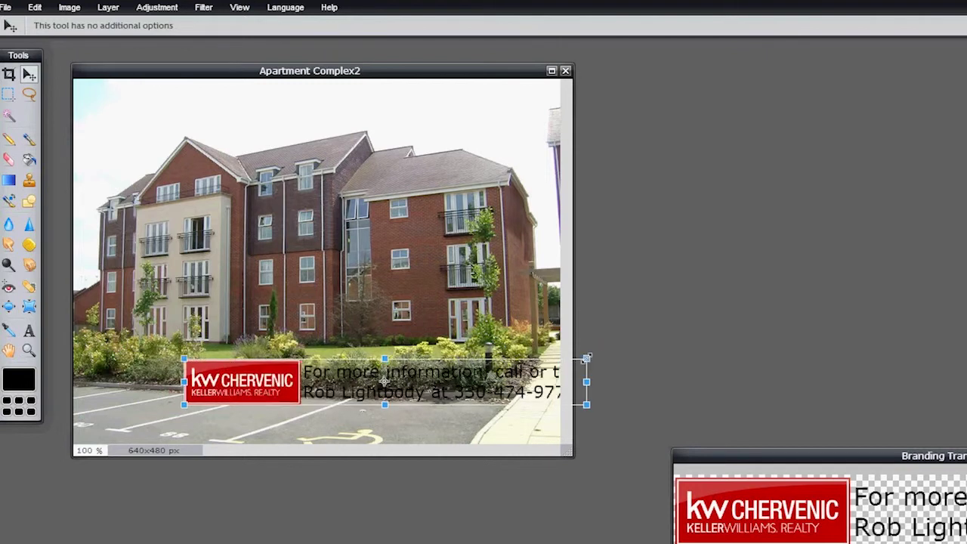
drag(327, 377, 241, 412)
click(419, 368)
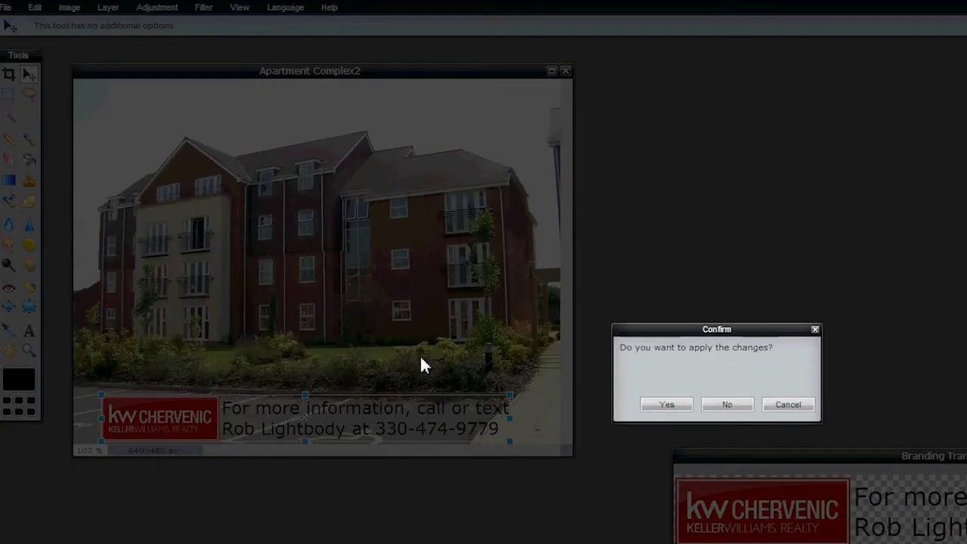
click(666, 405)
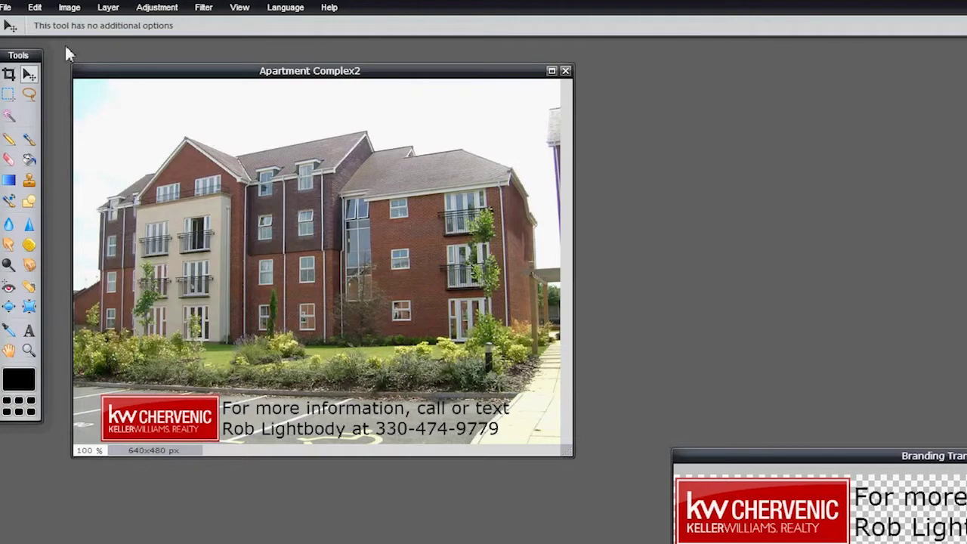
click(7, 9)
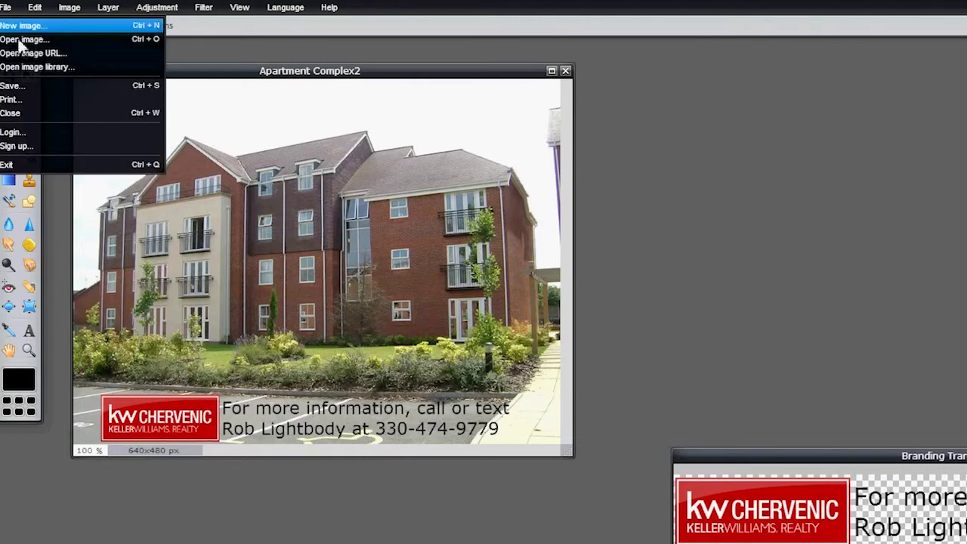
click(25, 91)
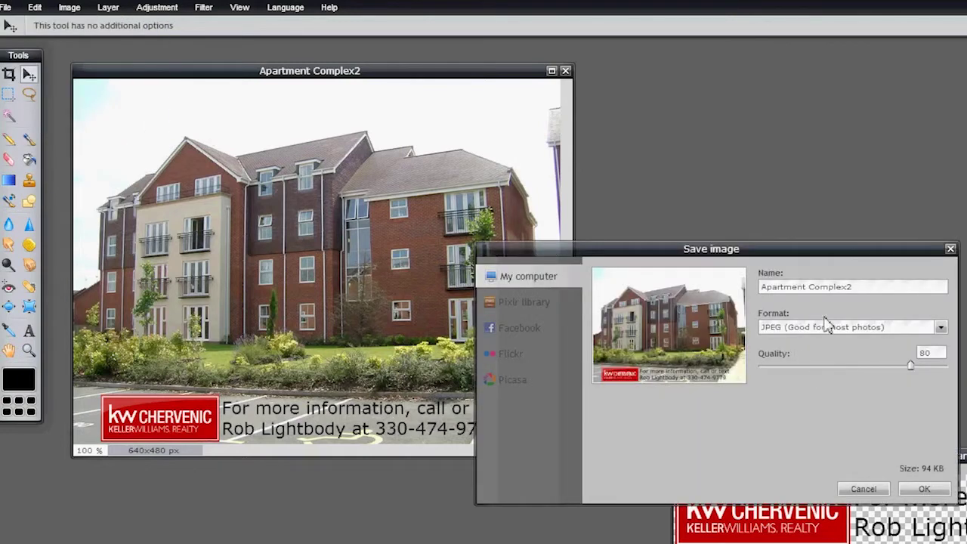
drag(911, 365, 954, 368)
click(922, 489)
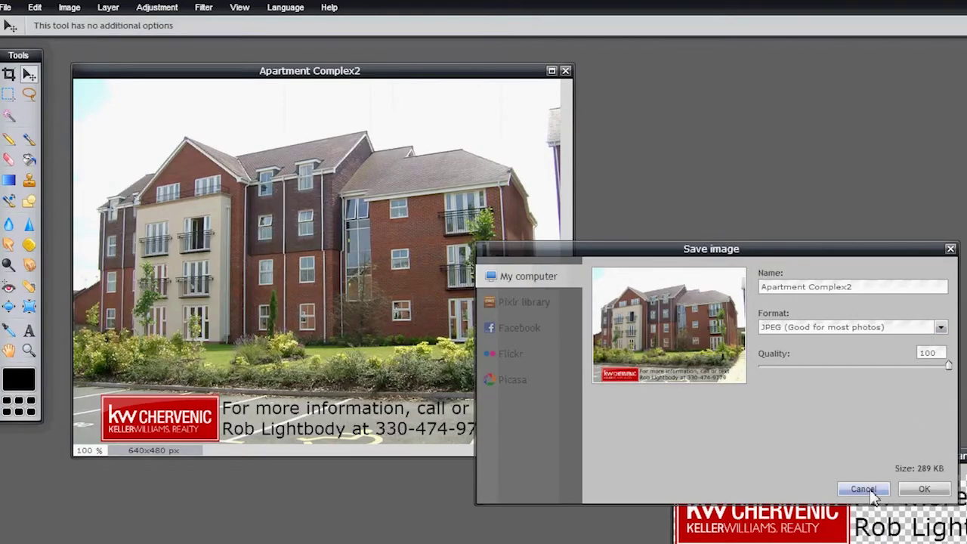
click(863, 489)
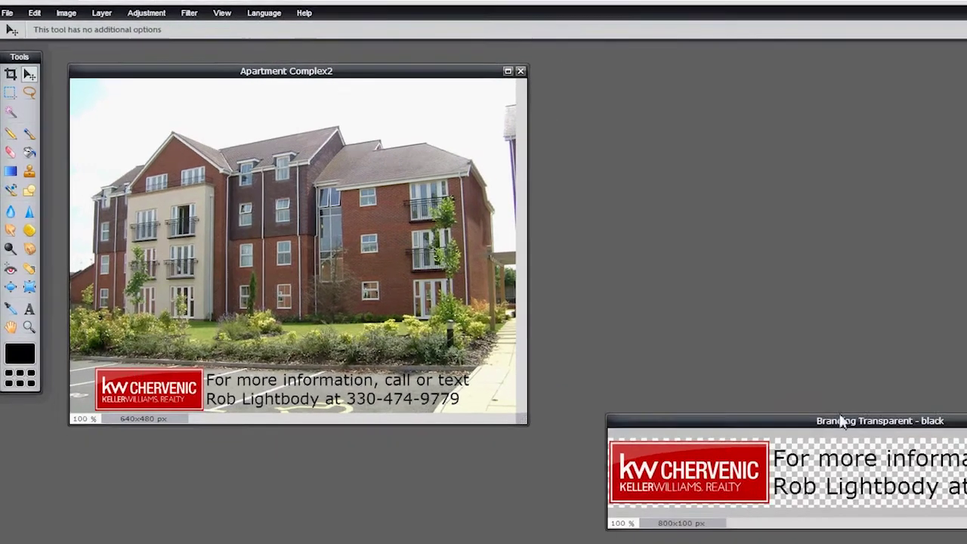
- Move the Branding Transparent - black image window aside
drag(916, 458, 749, 455)
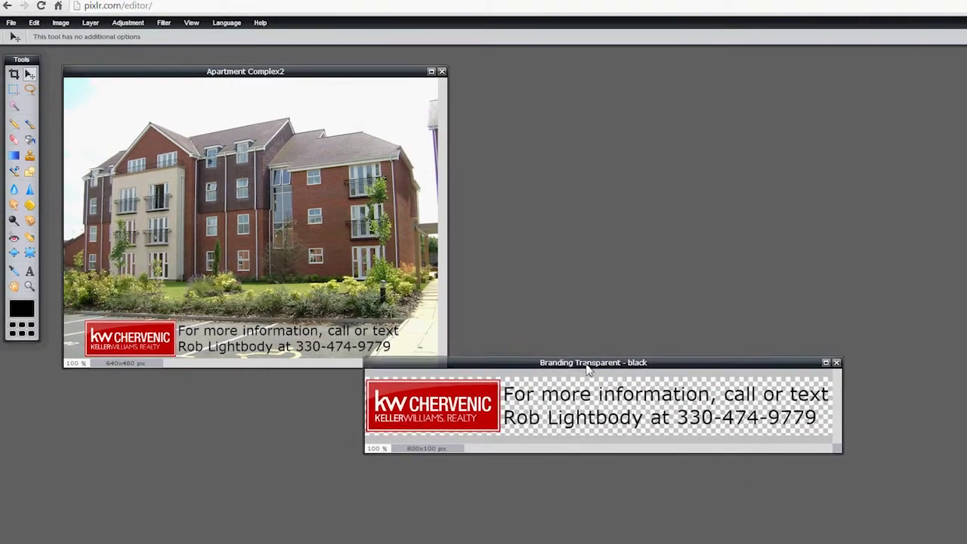